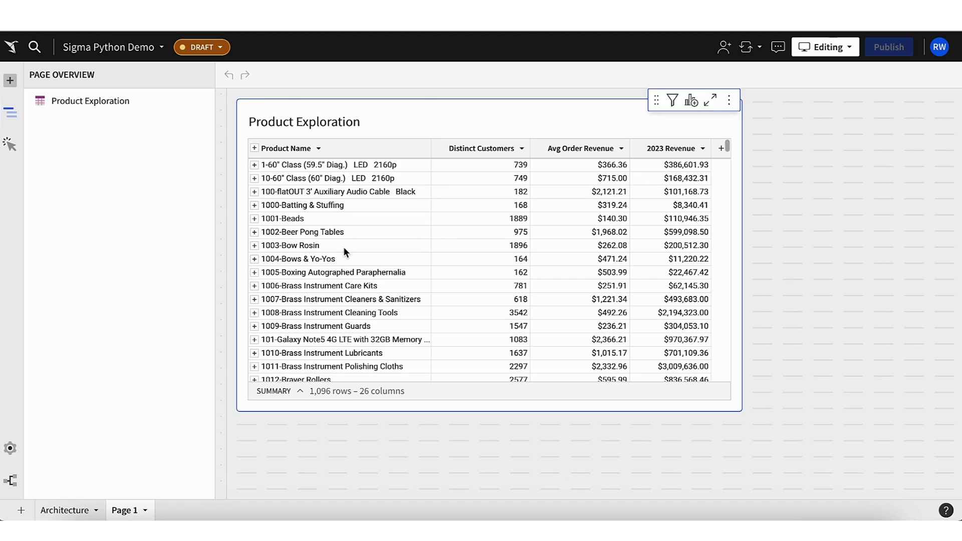
# Check the Distinct Customers and Avg Order Revenue formulas, then list the element types to add
pyautogui.click(486, 152)
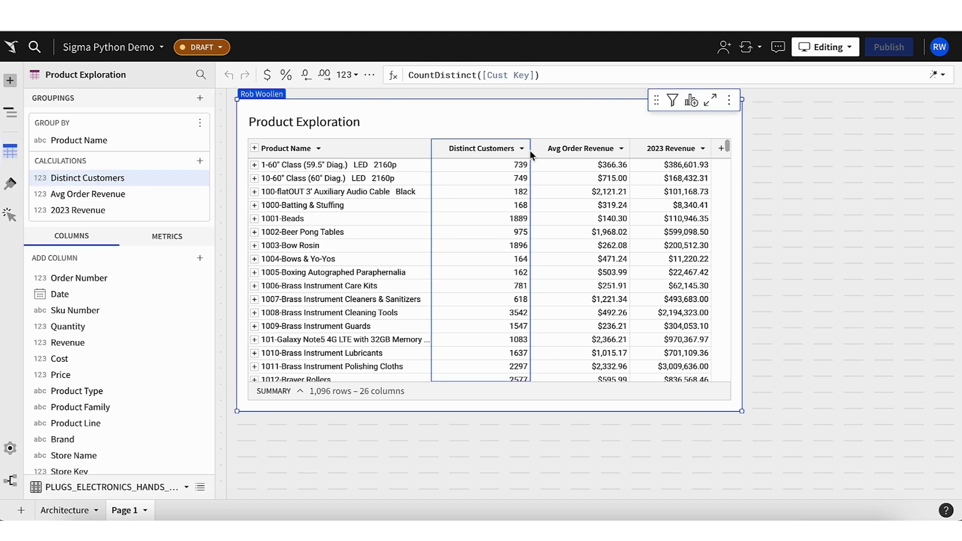
pyautogui.click(582, 152)
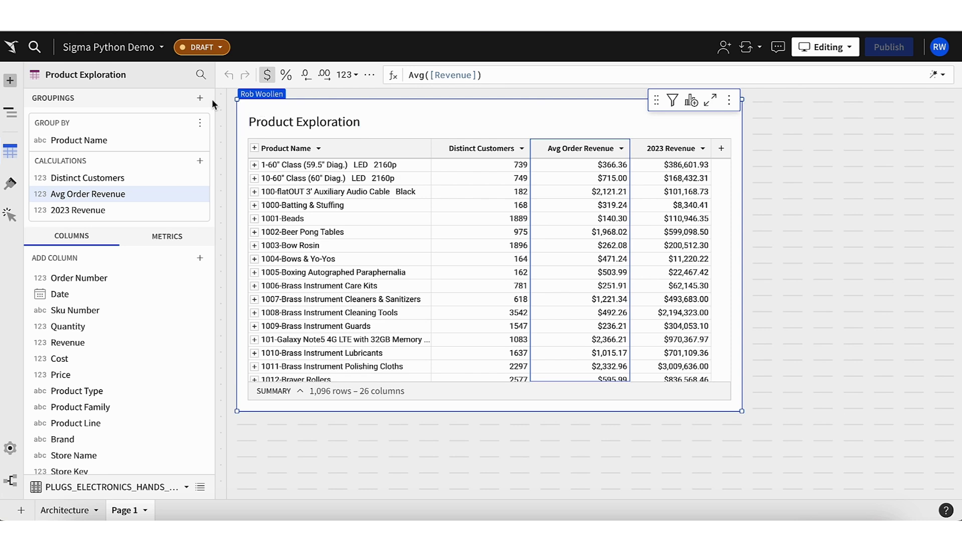
pyautogui.click(9, 82)
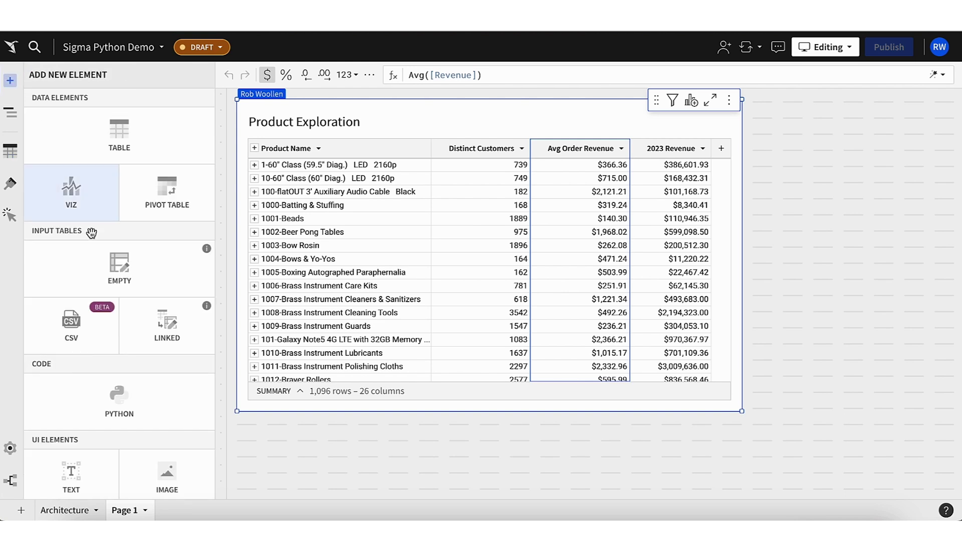
# Add a Python code element below Product Exploration using the Snowflake connection
pyautogui.click(115, 403)
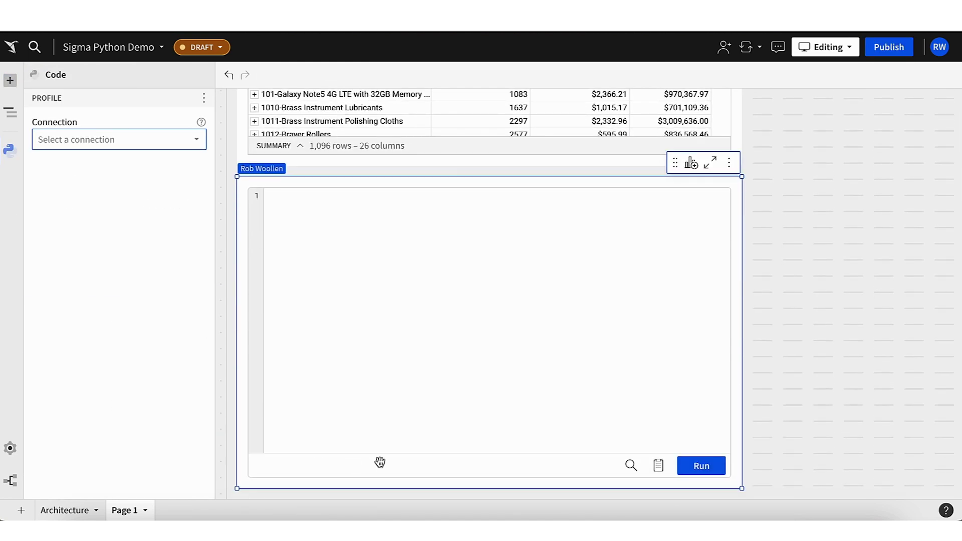
pyautogui.click(179, 144)
pyautogui.click(171, 163)
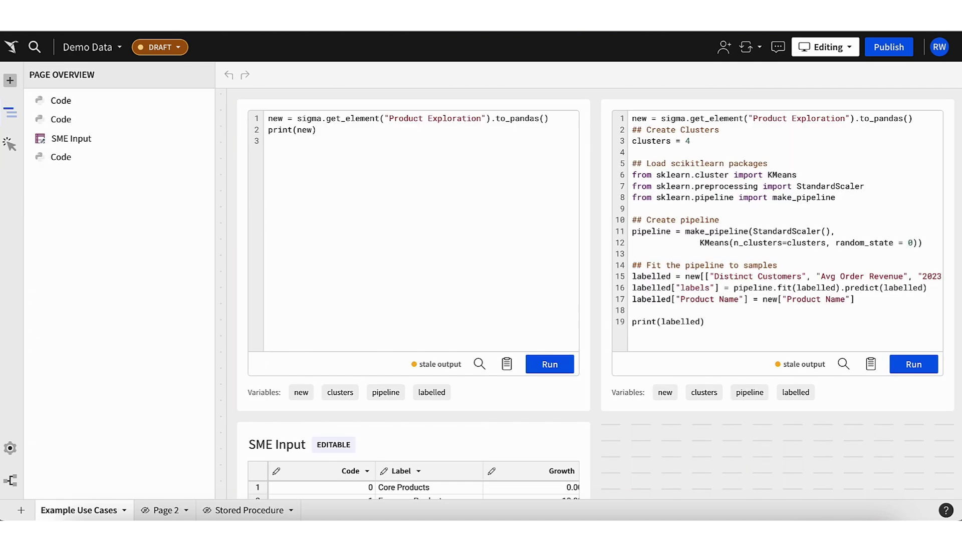
pyautogui.click(334, 131)
# Paste the Demo Data code that loads Product Exploration into a dataframe, run it, and copy the KMeans script
pyautogui.hotkey('ctrl', 'a')
pyautogui.hotkey('ctrl', 'c')
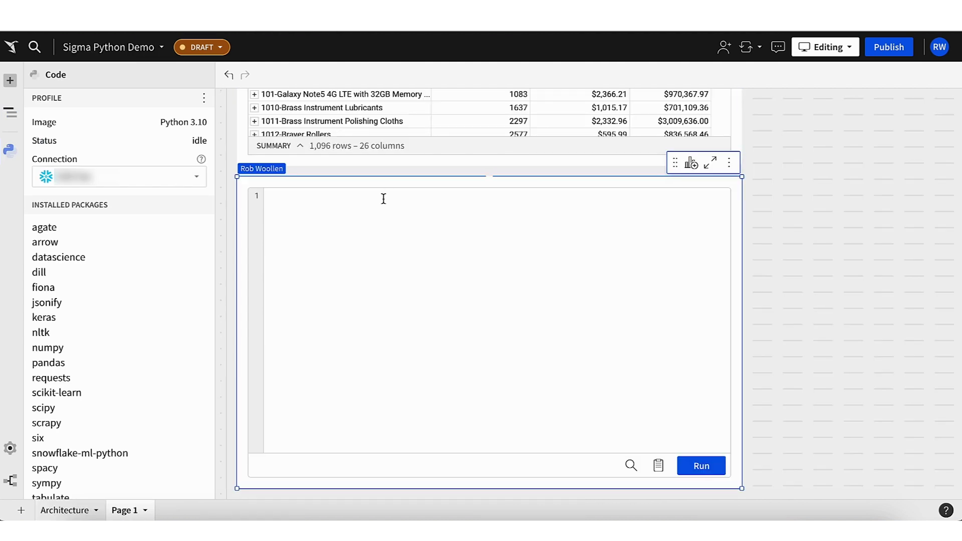
pyautogui.click(383, 200)
pyautogui.hotkey('ctrl', 'v')
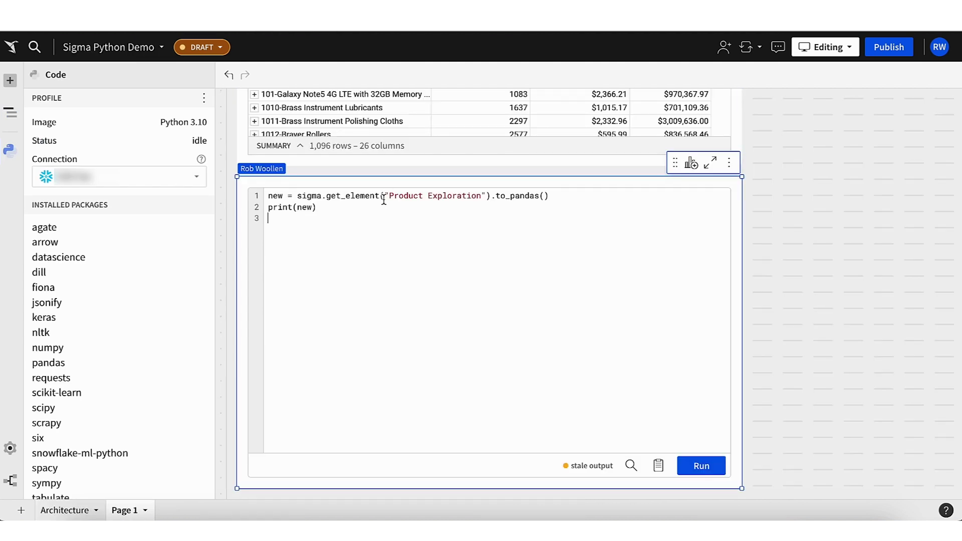
pyautogui.click(704, 465)
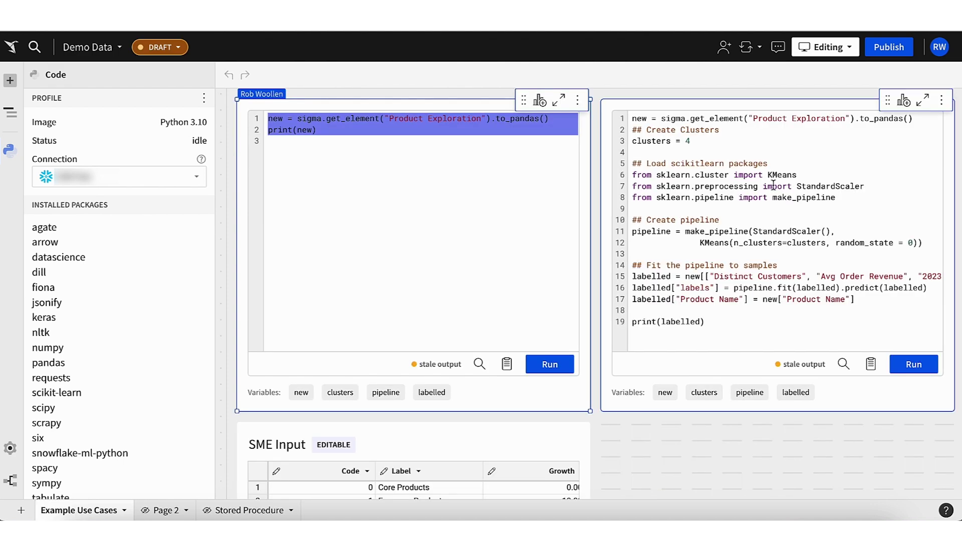
pyautogui.hotkey('ctrl', 'a')
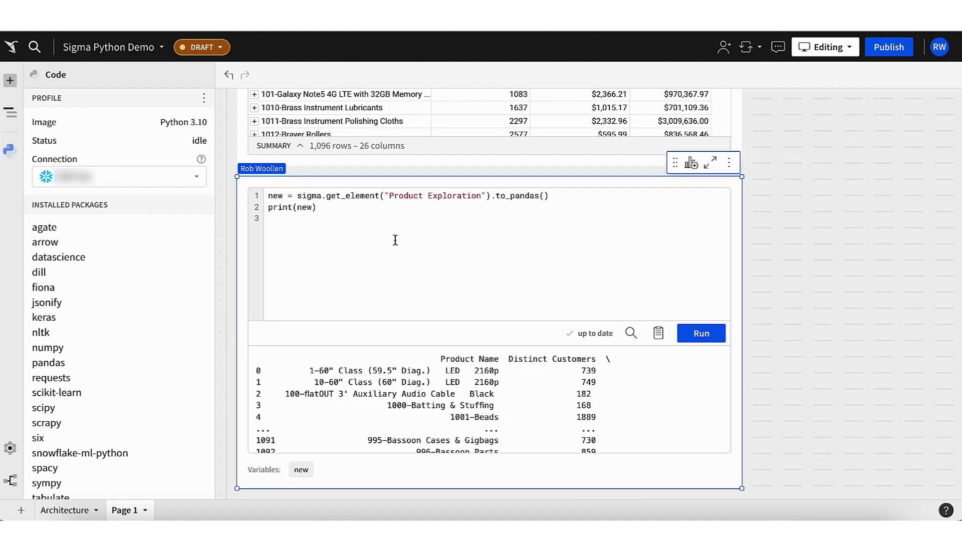
pyautogui.click(399, 219)
# Replace the editor contents with the 4-cluster KMeans labelling pipeline and run it
pyautogui.hotkey('ctrl', 'a')
pyautogui.hotkey('ctrl', 'v')
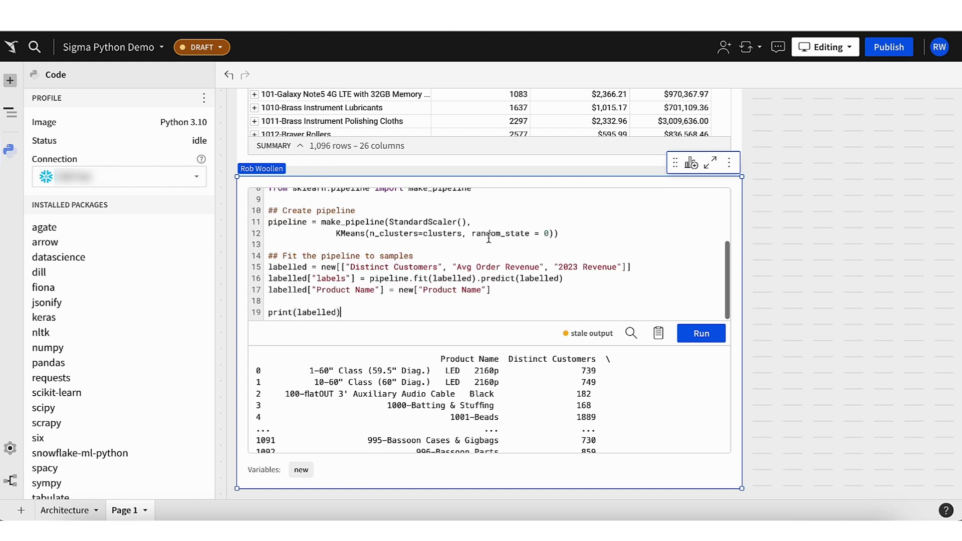
pyautogui.click(711, 337)
pyautogui.scroll(3, 557, 237)
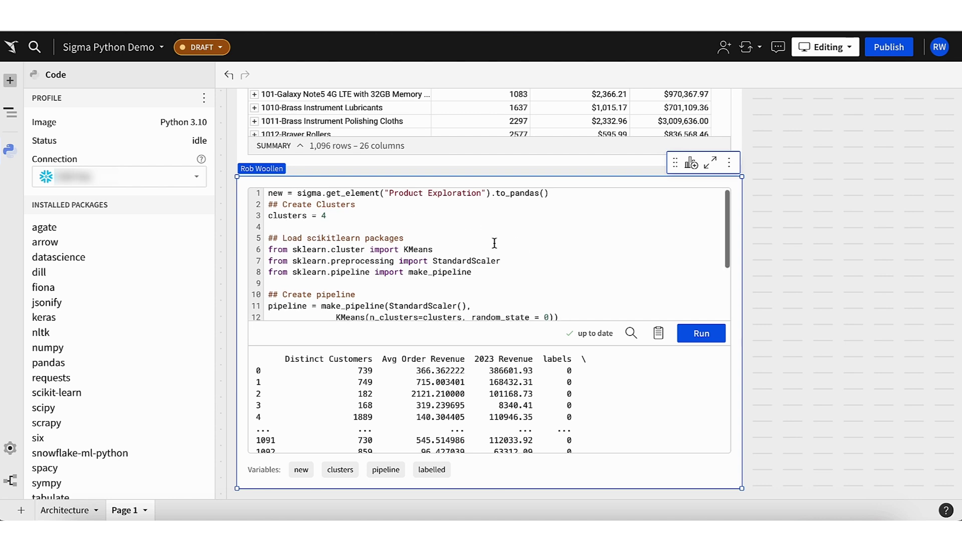
pyautogui.scroll(-3, 494, 243)
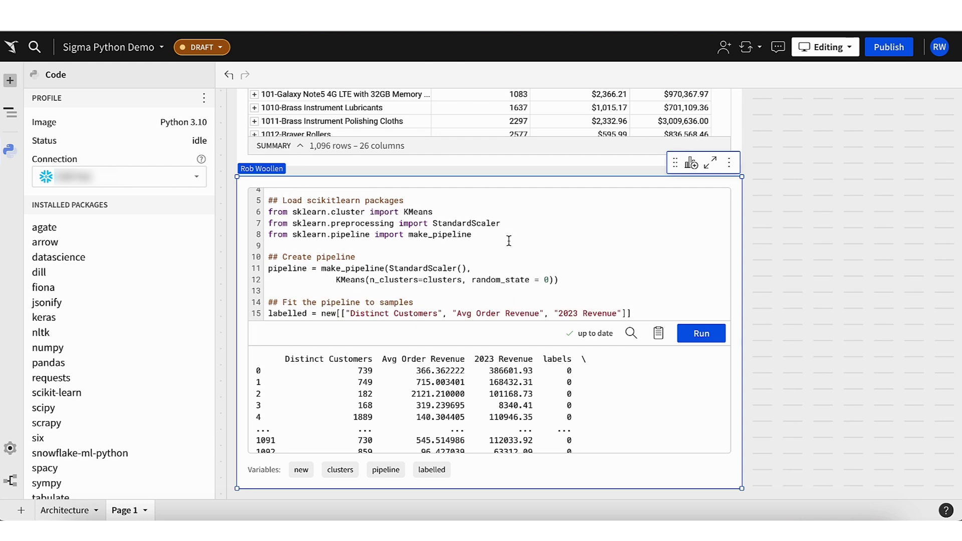
pyautogui.scroll(-3, 509, 241)
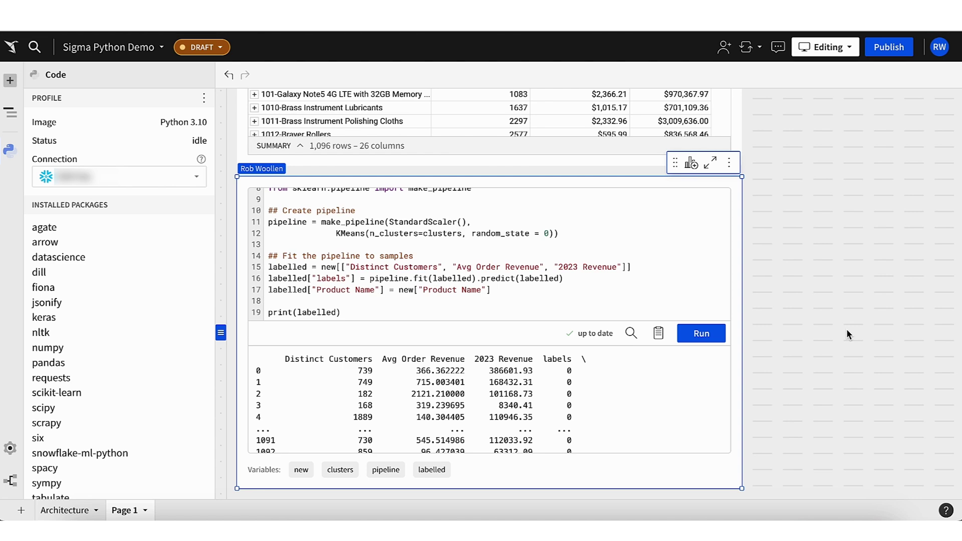
pyautogui.click(694, 168)
# Create an unaggregated scatter chart of Avg Order Revenue (Y) against Distinct Customers (X)
pyautogui.click(666, 203)
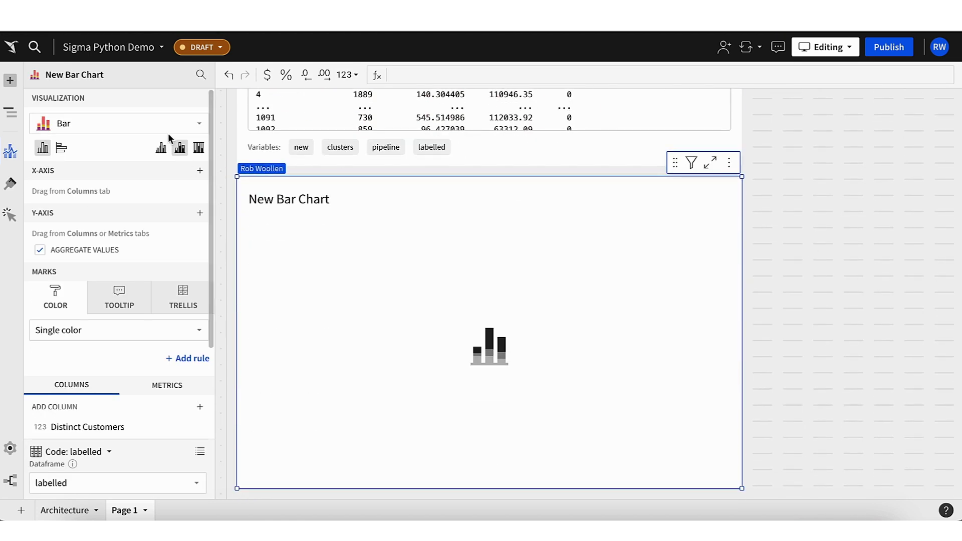
pyautogui.click(161, 123)
pyautogui.click(136, 245)
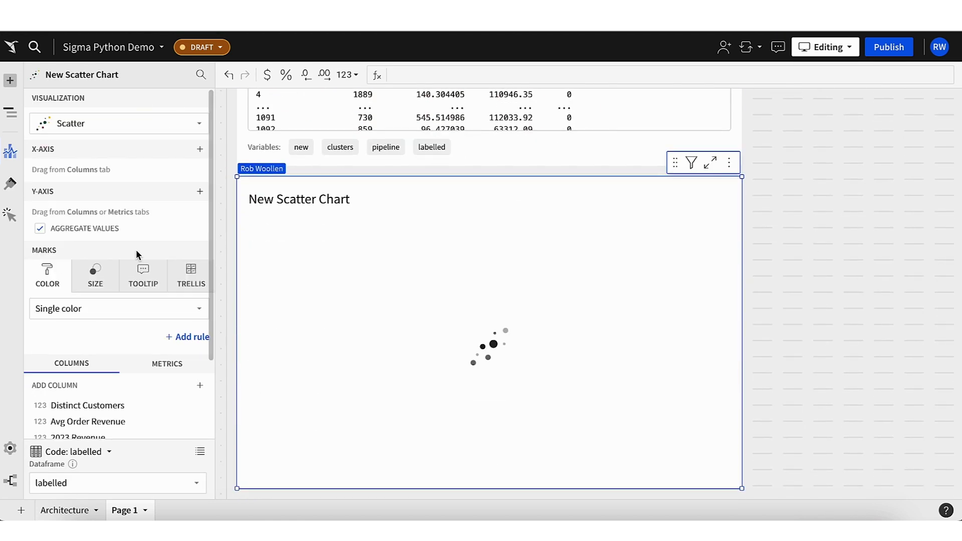
pyautogui.click(200, 149)
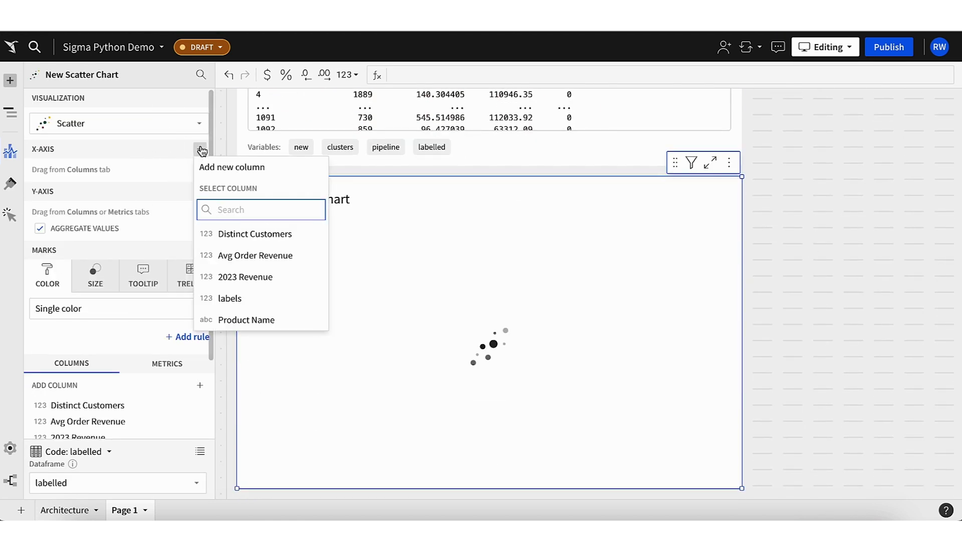
pyautogui.click(256, 235)
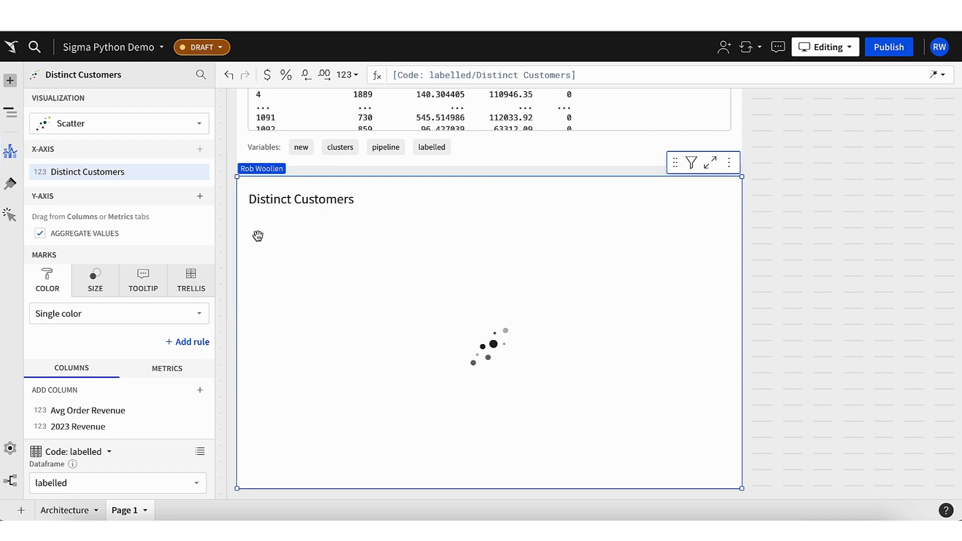
pyautogui.click(200, 198)
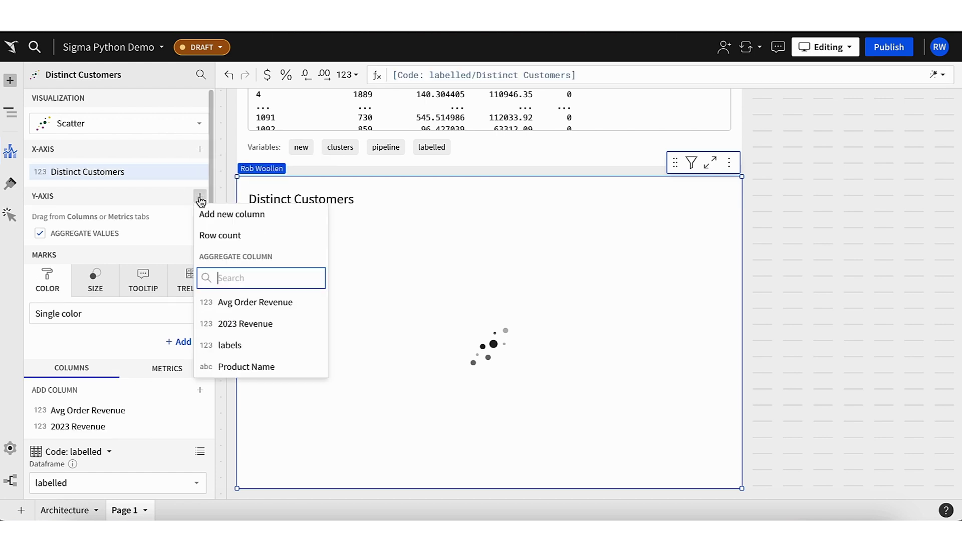
pyautogui.click(230, 300)
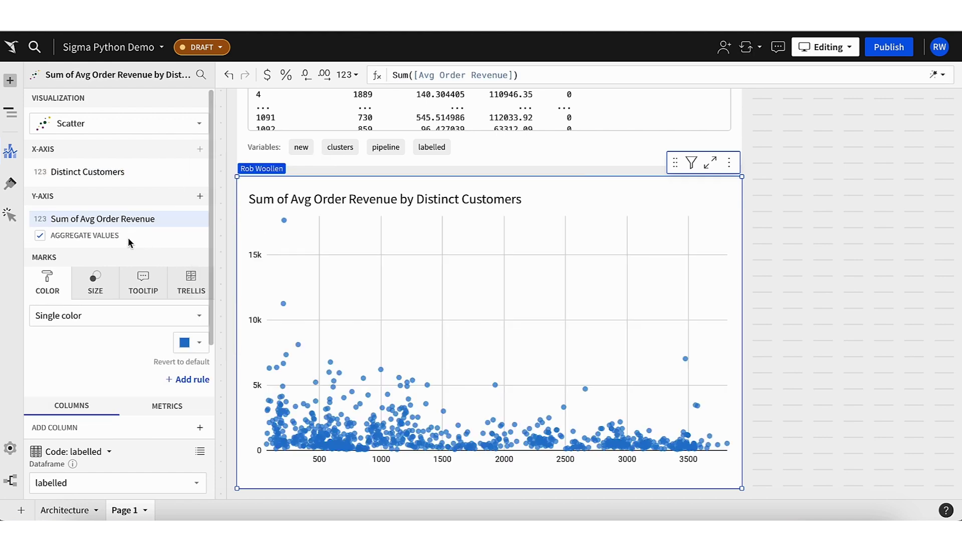
pyautogui.click(97, 235)
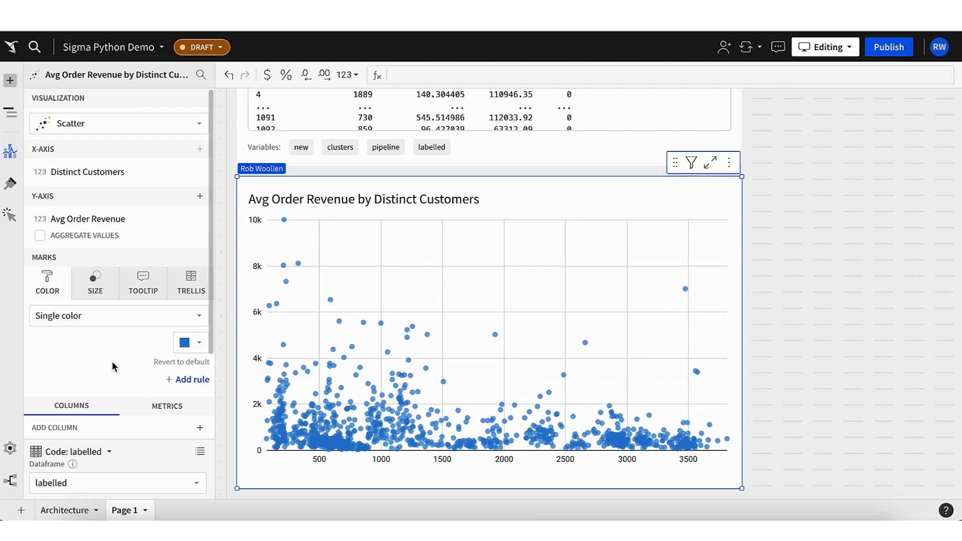
# Colour the points by cluster label and title the chart 'Product Groups'
pyautogui.scroll(-1, 112, 365)
pyautogui.moveTo(65, 405); pyautogui.dragTo(65, 284)
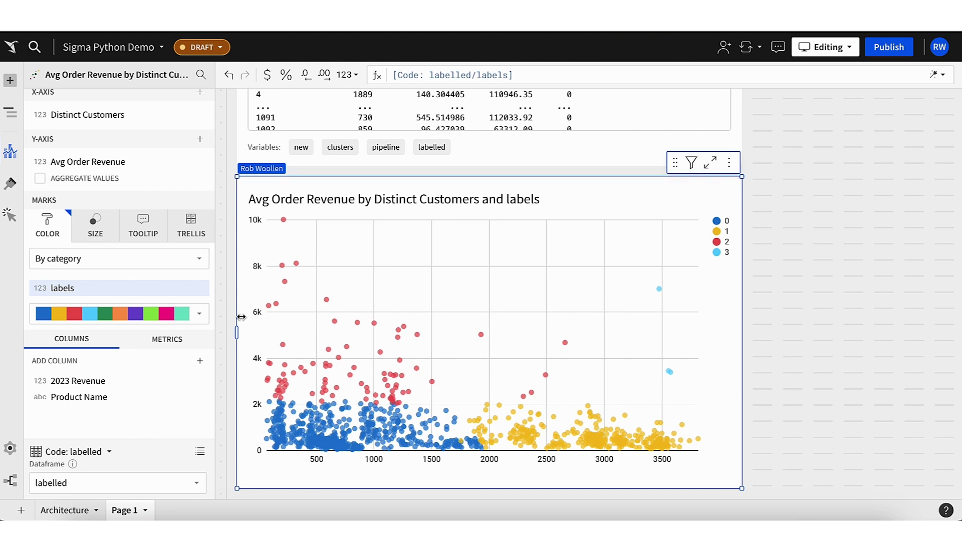
pyautogui.doubleClick(371, 194)
pyautogui.write('Product')
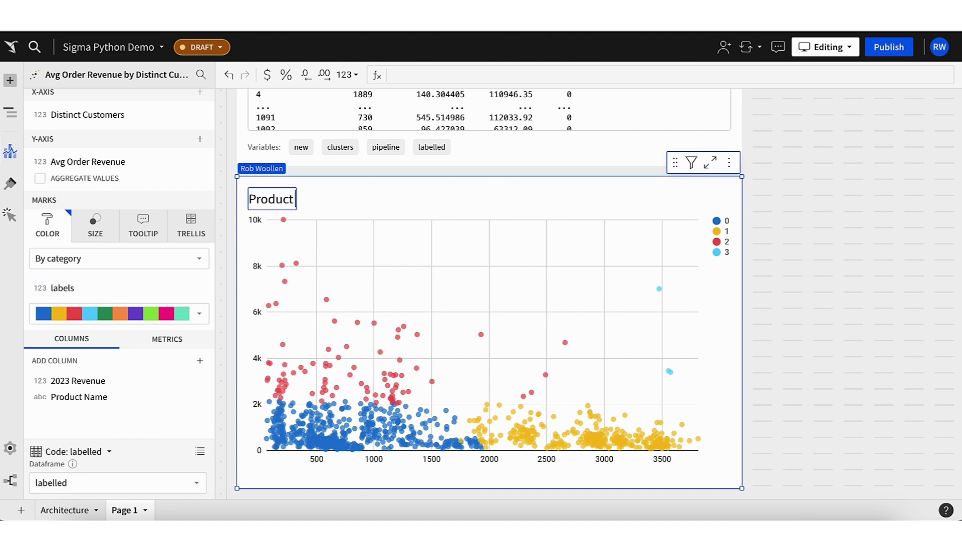
pyautogui.write(' Groups')
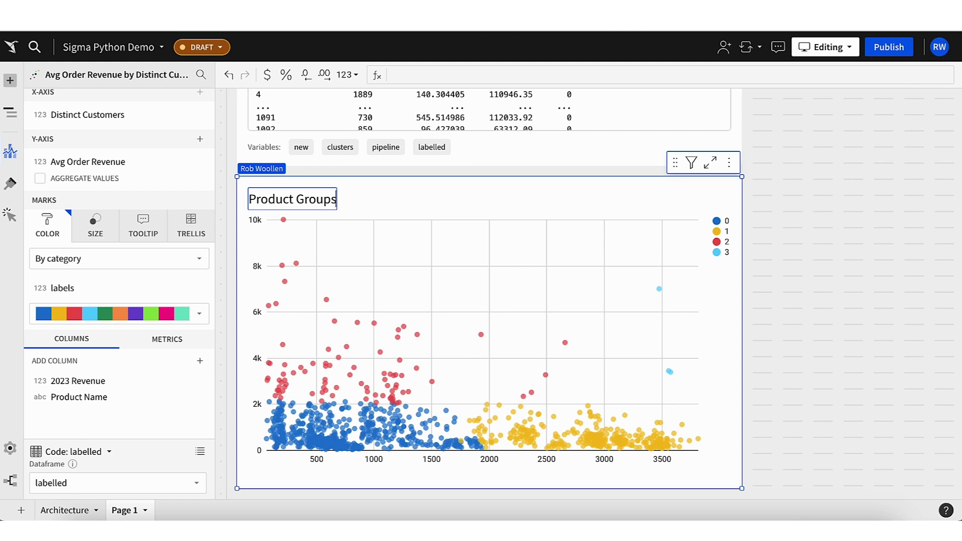
pyautogui.press('Return')
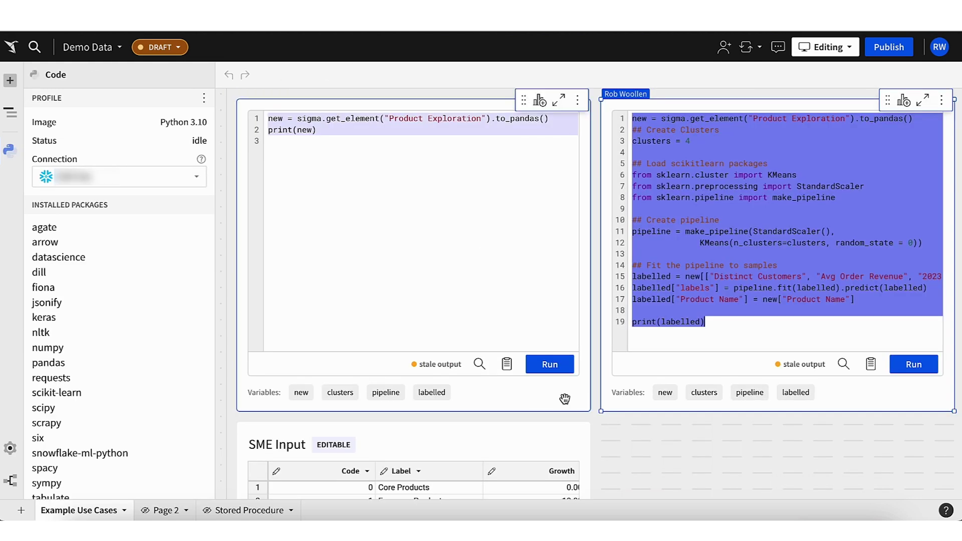
# Copy the SME Input table element from Demo Data and paste it below the Product Groups chart
pyautogui.scroll(-3, 667, 447)
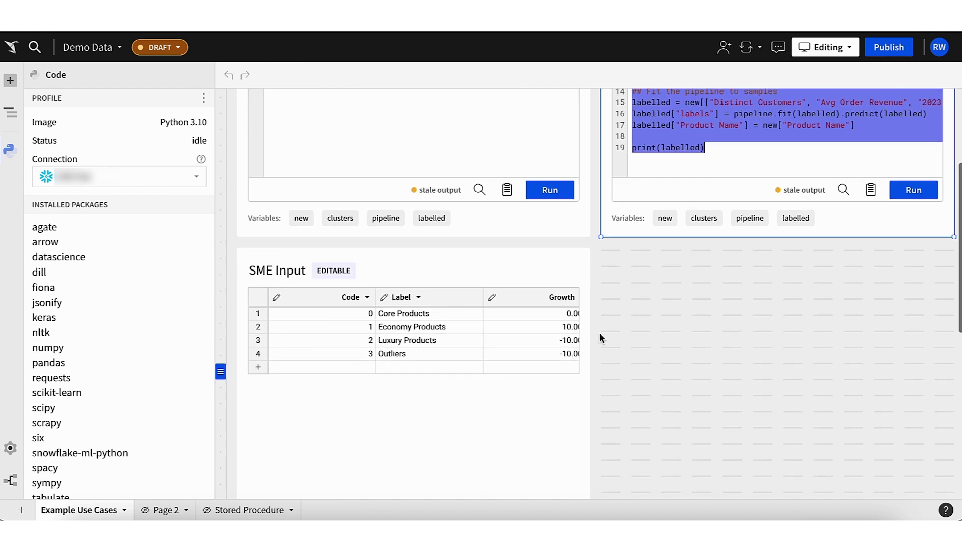
pyautogui.moveTo(583, 252)
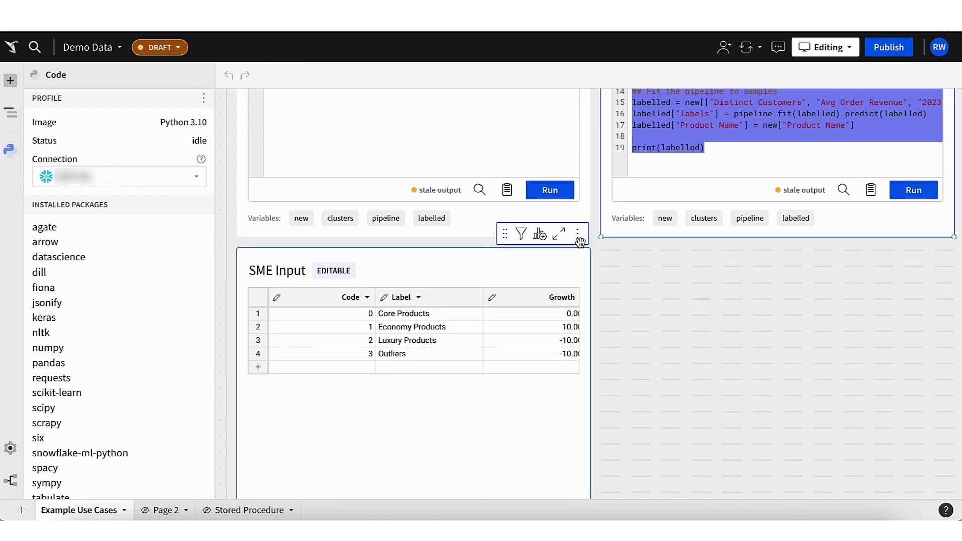
pyautogui.click(578, 235)
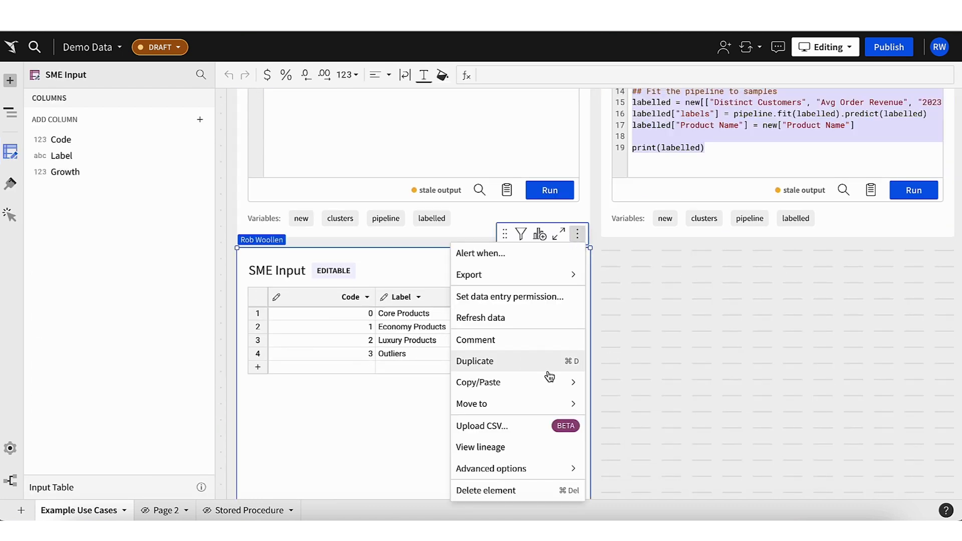
pyautogui.moveTo(551, 382)
pyautogui.click(624, 385)
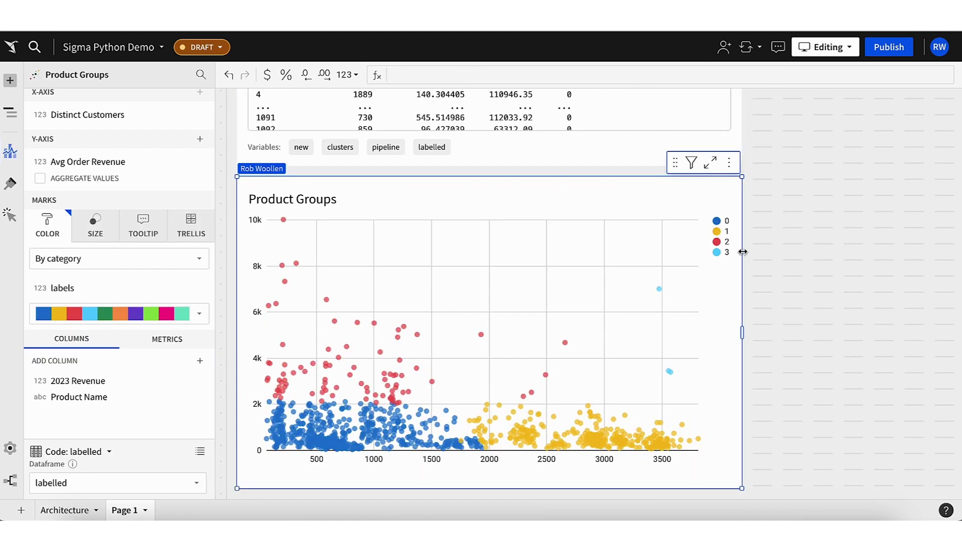
pyautogui.scroll(-1, 857, 285)
pyautogui.click(541, 487)
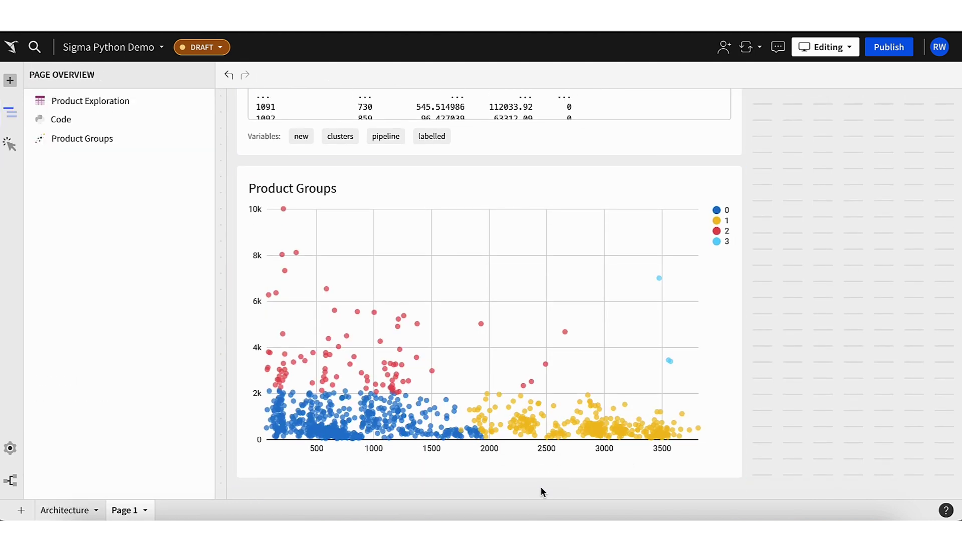
pyautogui.hotkey('ctrl', 'v')
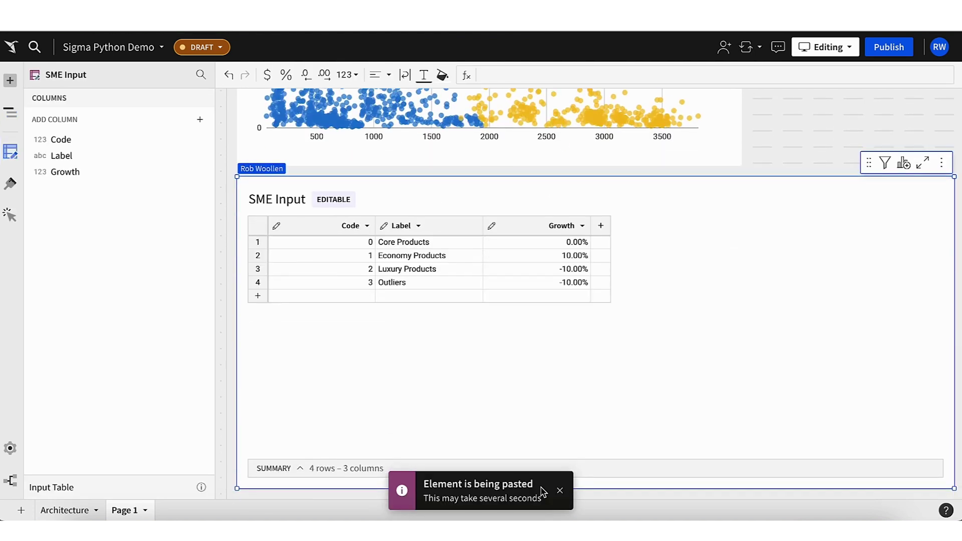
pyautogui.click(560, 491)
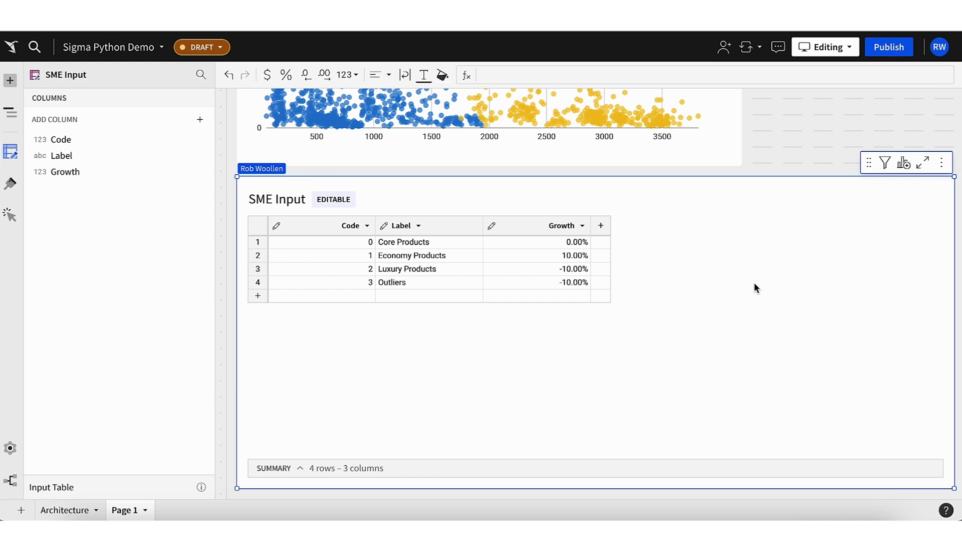
# Add a lookup column to the chart bringing in SME Input's Label matched on cluster code
pyautogui.scroll(6, 755, 288)
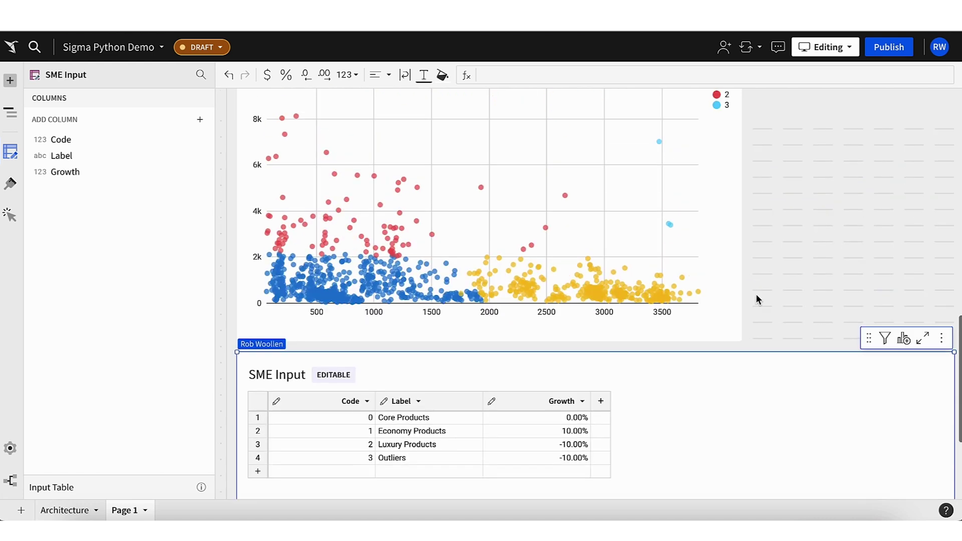
pyautogui.click(643, 214)
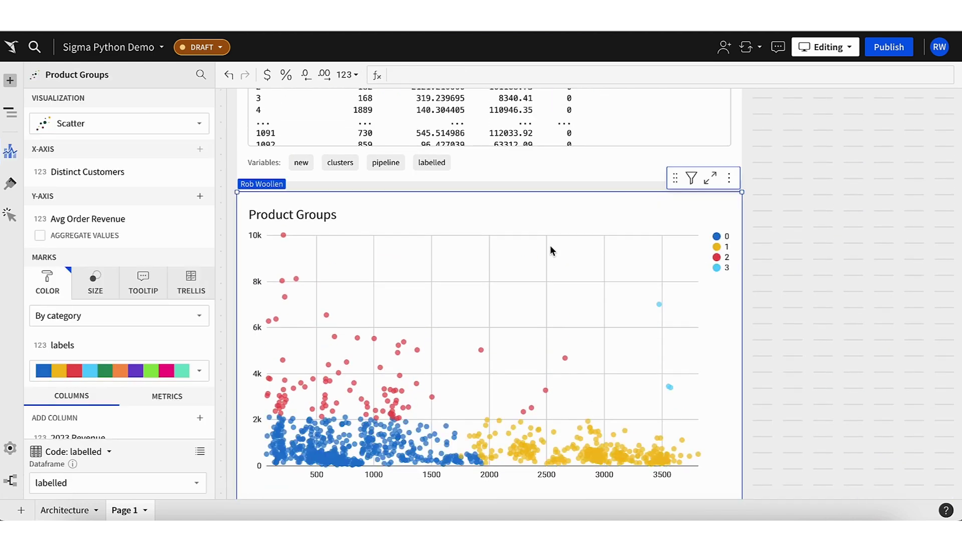
pyautogui.scroll(-2, 178, 346)
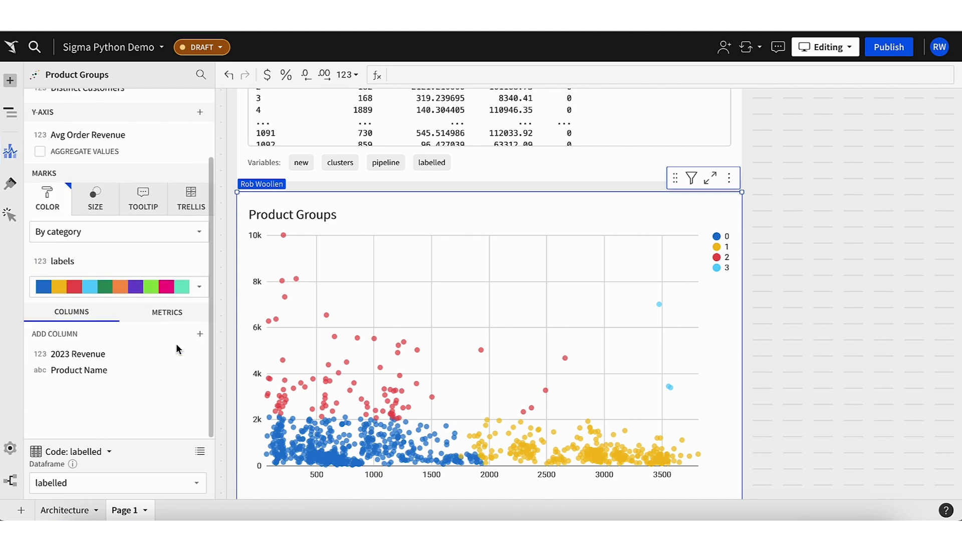
pyautogui.click(200, 335)
pyautogui.moveTo(240, 374)
pyautogui.click(293, 376)
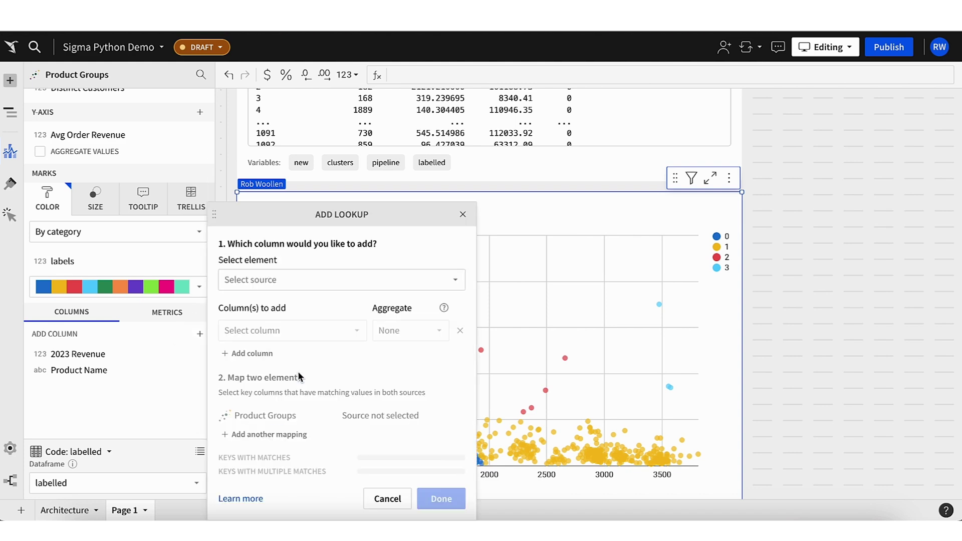
pyautogui.click(317, 289)
pyautogui.moveTo(329, 317)
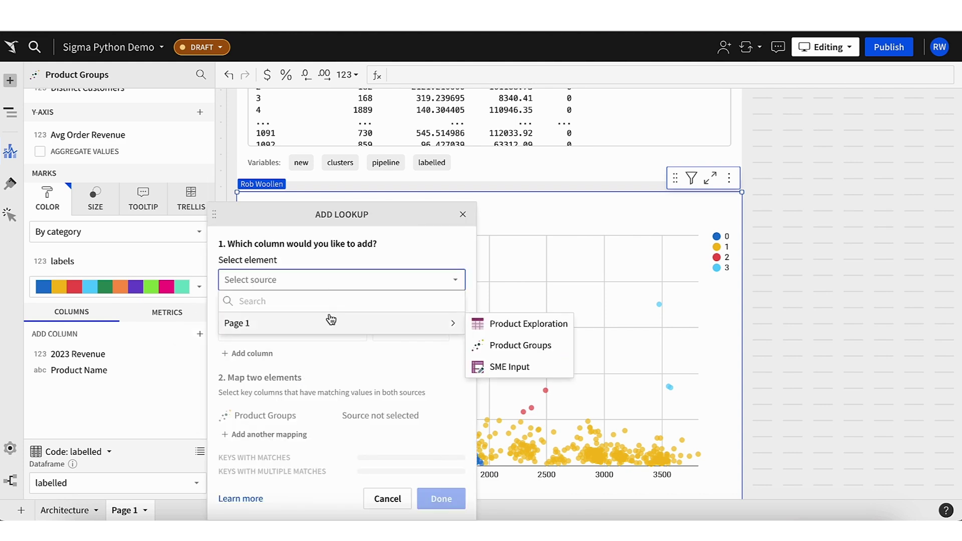
pyautogui.click(489, 366)
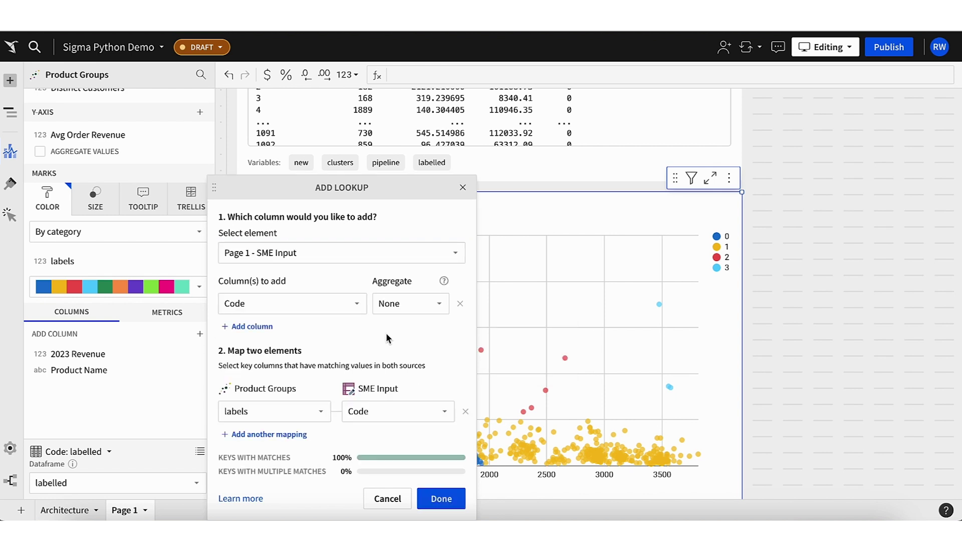
pyautogui.click(316, 303)
pyautogui.click(302, 345)
pyautogui.click(441, 499)
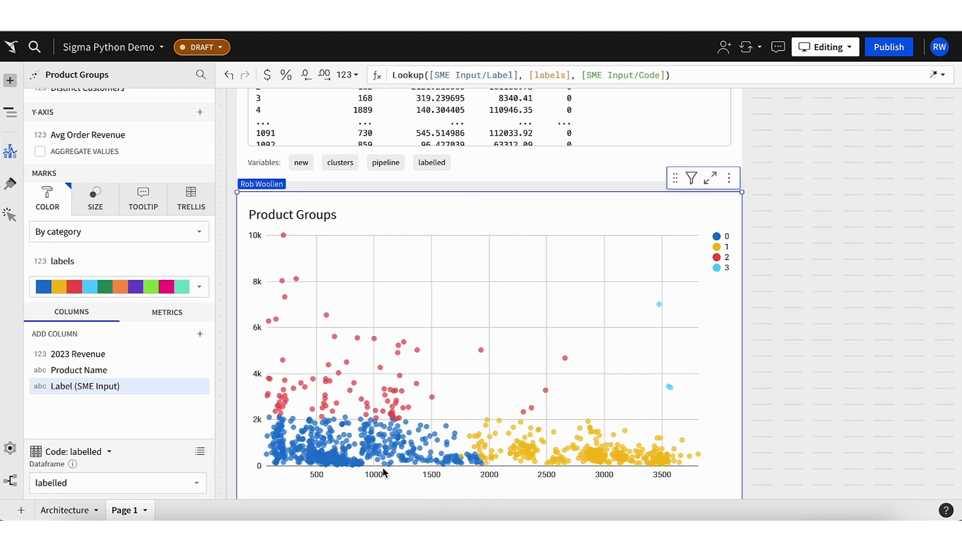
# Colour the chart by the looked-up label and rename that column 'Clean Label'
pyautogui.moveTo(145, 388); pyautogui.dragTo(137, 269)
pyautogui.doubleClick(135, 265)
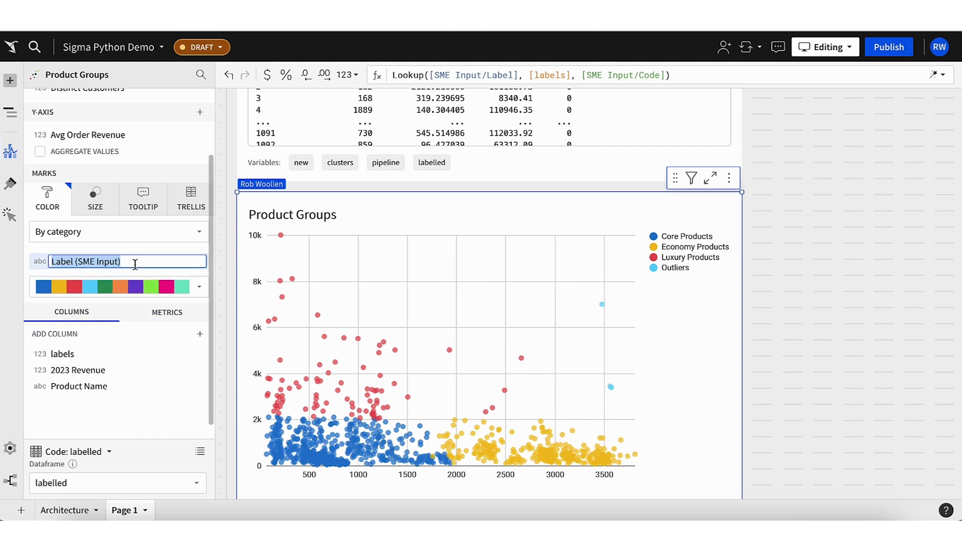
pyautogui.write('Clean Label')
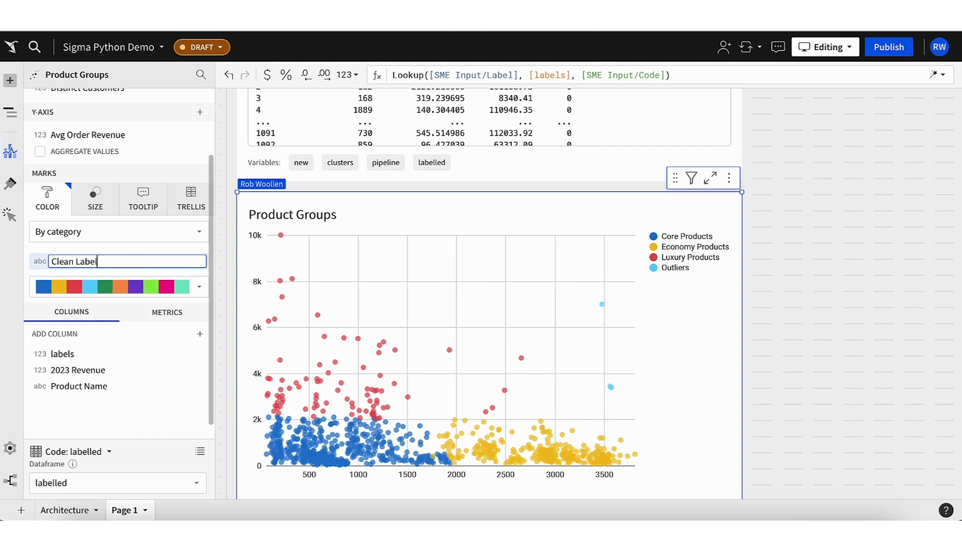
pyautogui.press('Return')
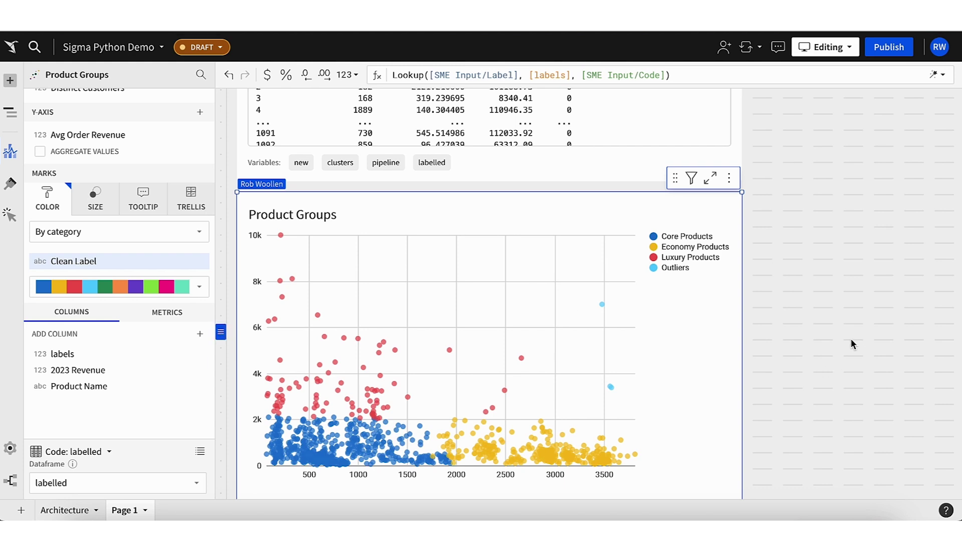
pyautogui.scroll(-2, 850, 344)
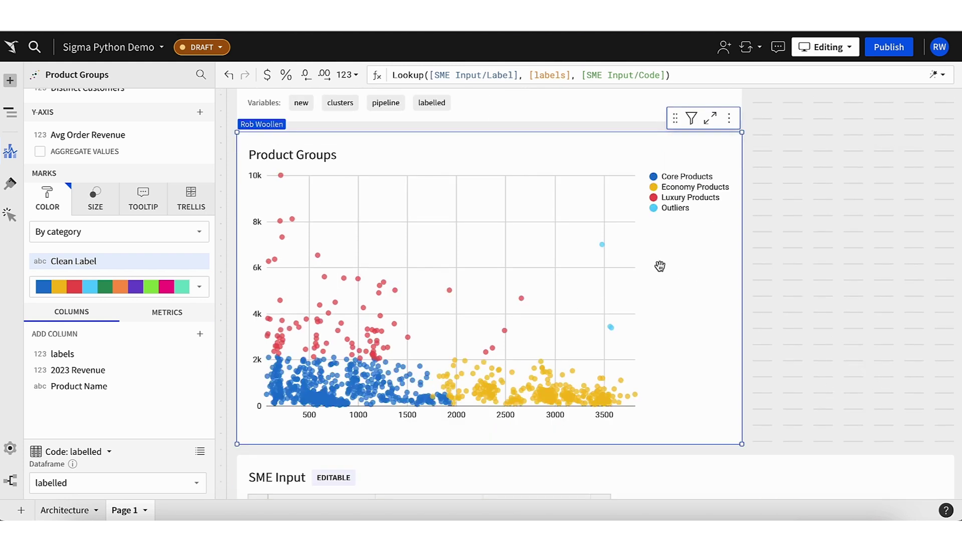
# Scroll to the SME Input table and bring up the add-new-element panel
pyautogui.scroll(-5, 799, 459)
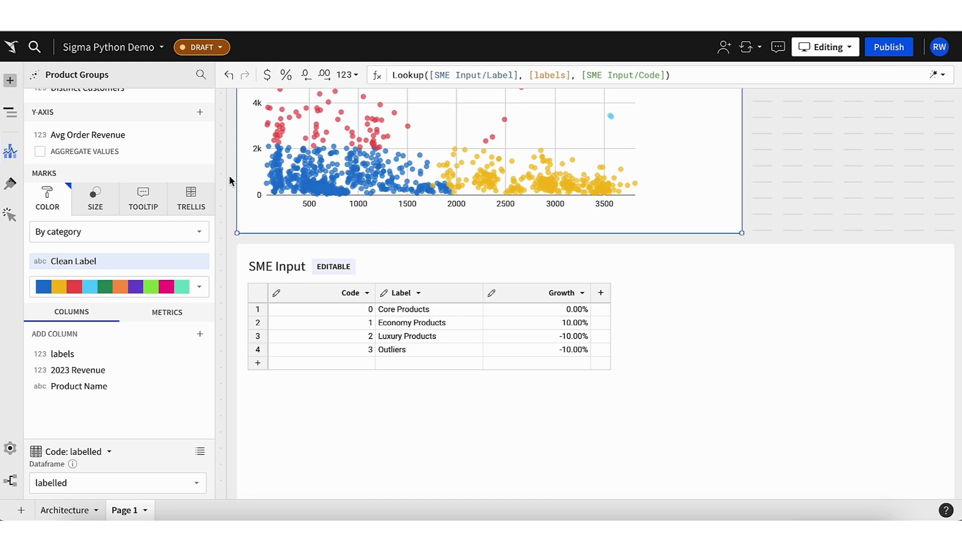
pyautogui.click(10, 80)
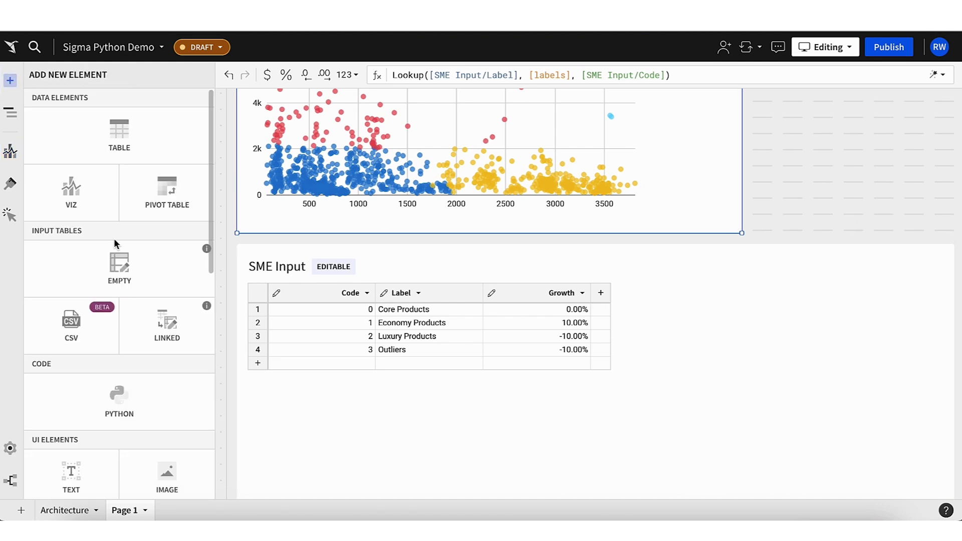
# Add a new Python code element connected to the first warehouse connection
pyautogui.click(138, 399)
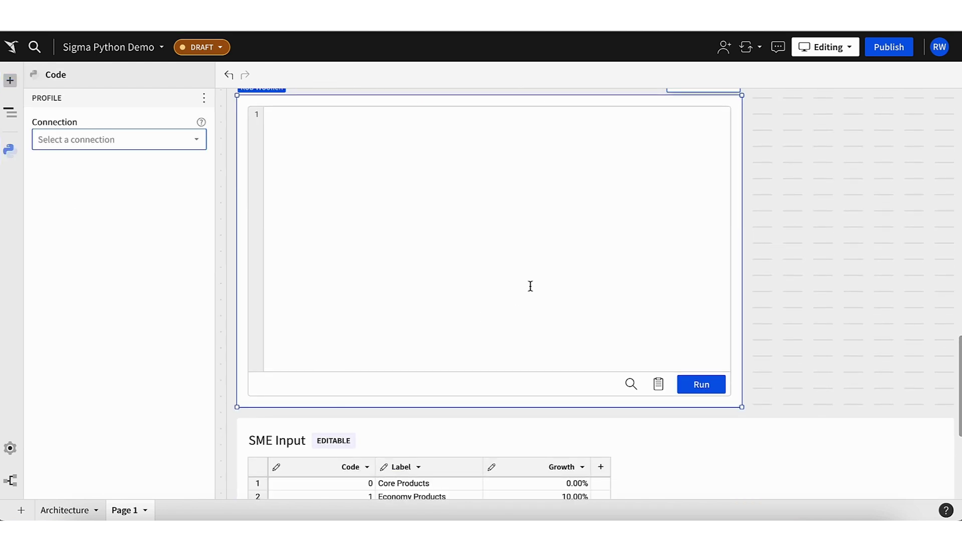
pyautogui.click(161, 137)
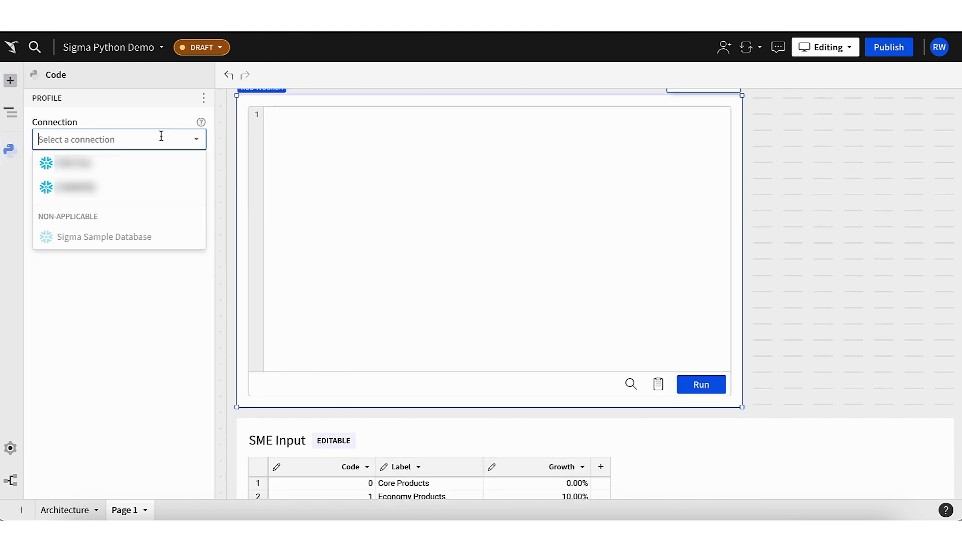
pyautogui.click(156, 167)
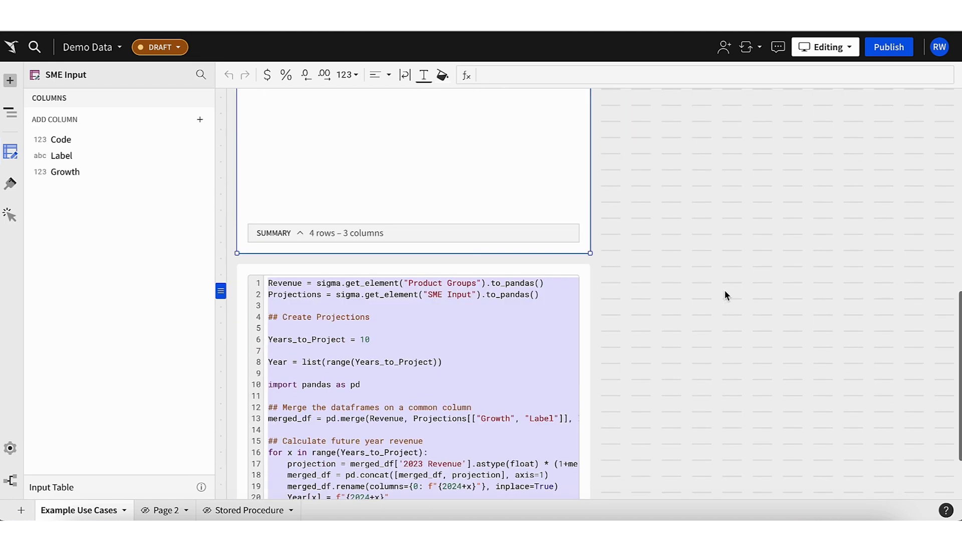
# Copy the Demo Data revenue projection code into the new Python editor
pyautogui.click(558, 373)
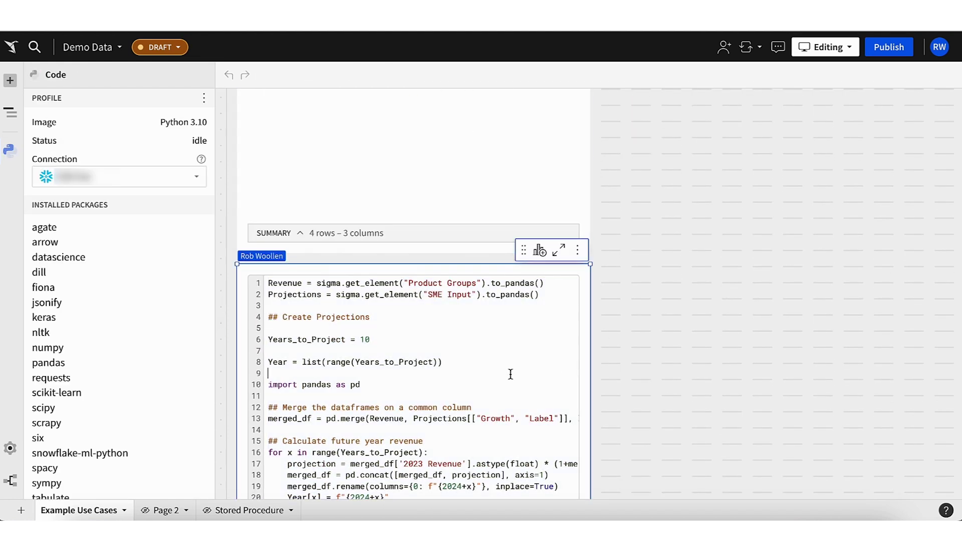
pyautogui.hotkey('ctrl', 'a')
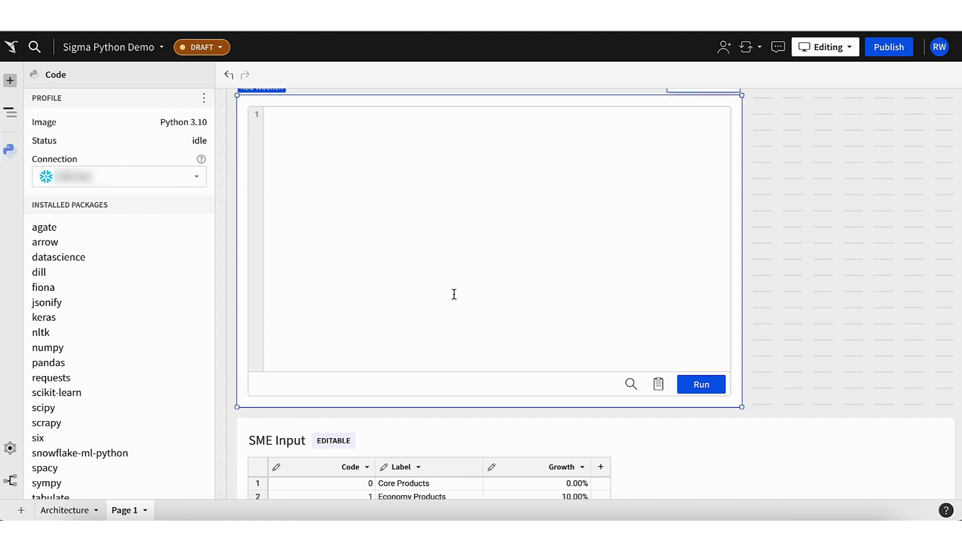
pyautogui.hotkey('ctrl', 'v')
# Run the 10-year revenue projection code and review it back to the top
pyautogui.click(702, 390)
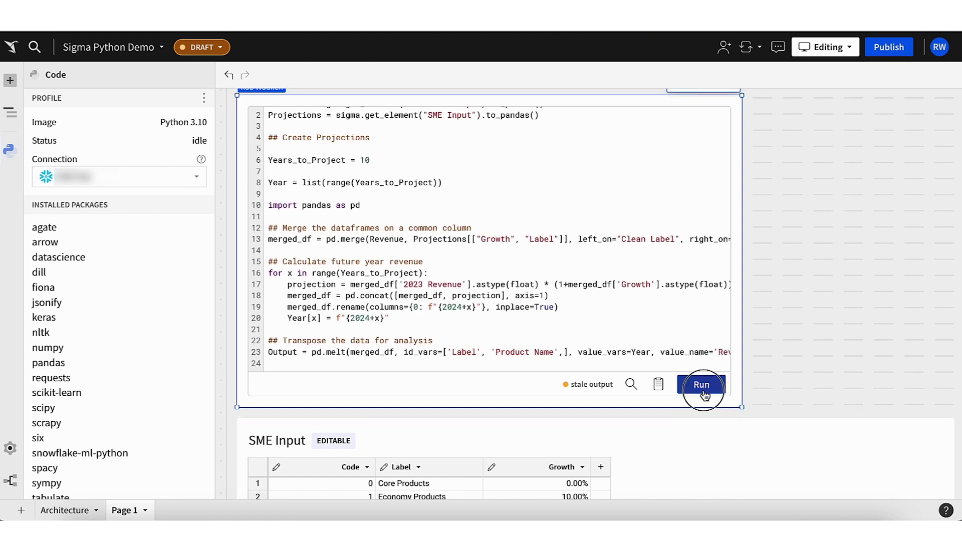
pyautogui.scroll(1, 498, 207)
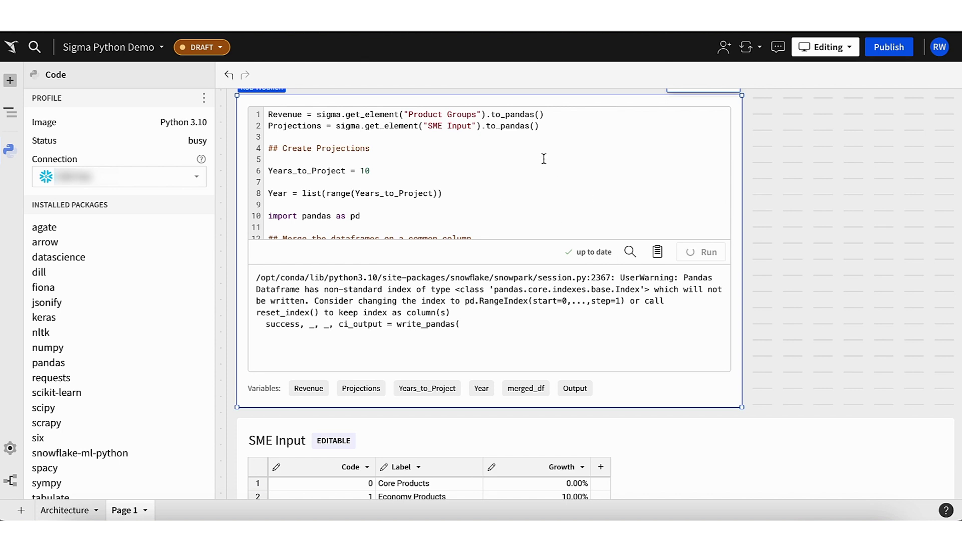
pyautogui.scroll(-3, 368, 179)
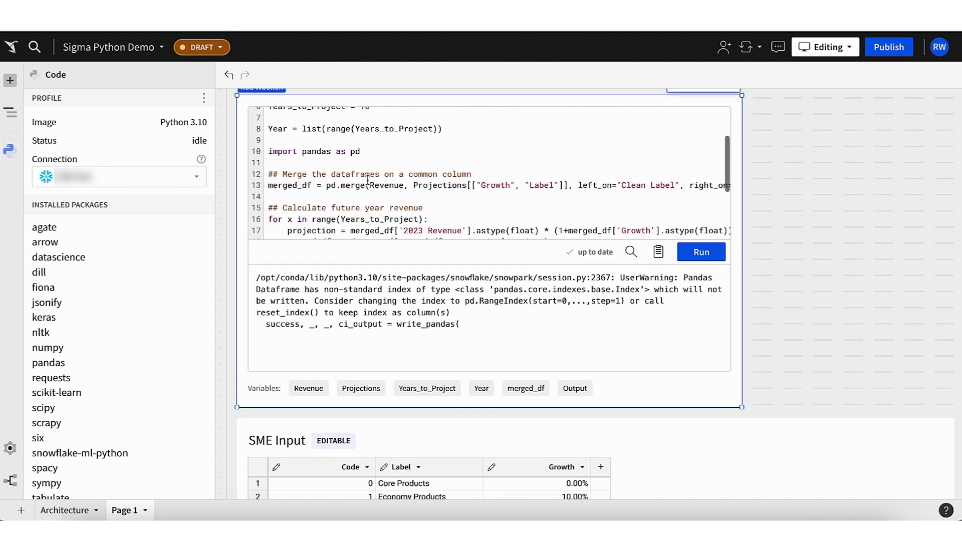
pyautogui.scroll(-2, 368, 179)
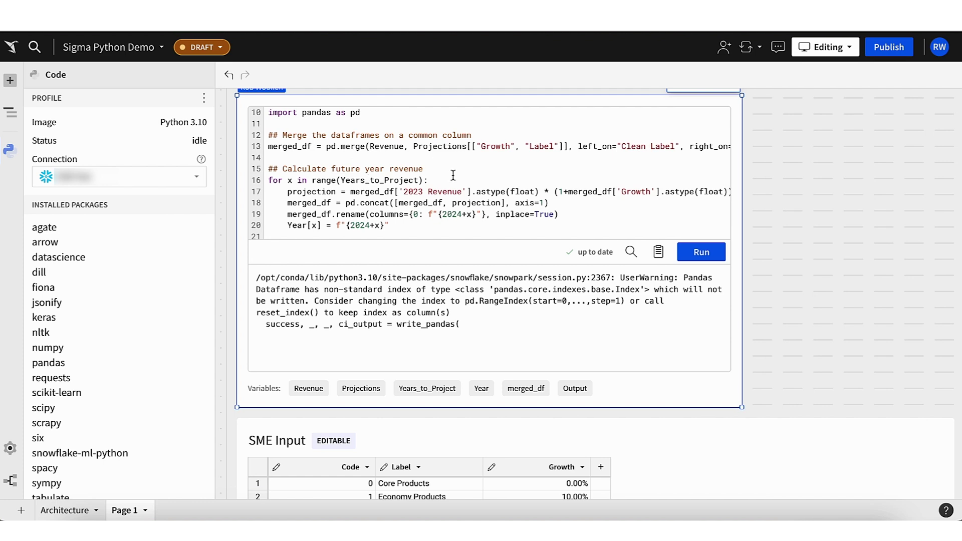
pyautogui.scroll(-2, 471, 182)
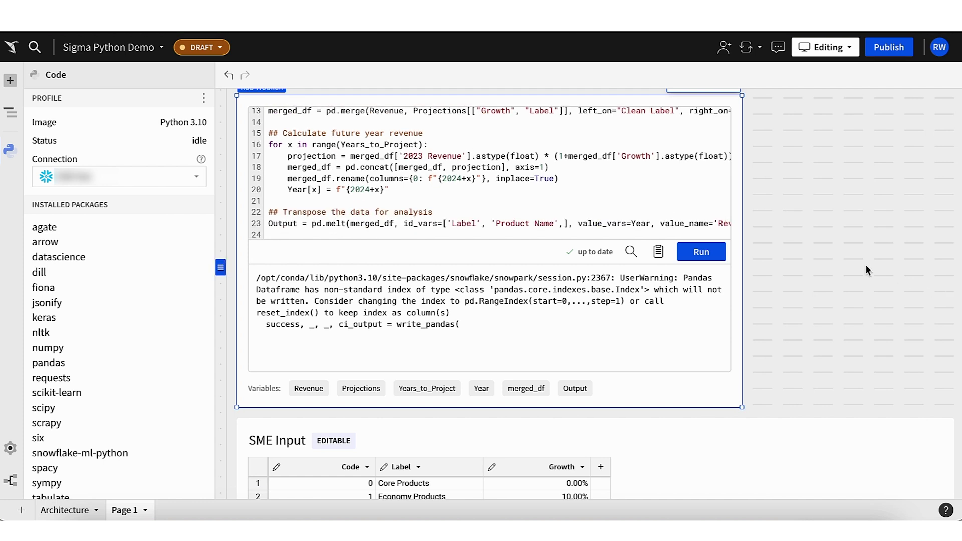
pyautogui.scroll(2, 659, 164)
pyautogui.scroll(4, 658, 165)
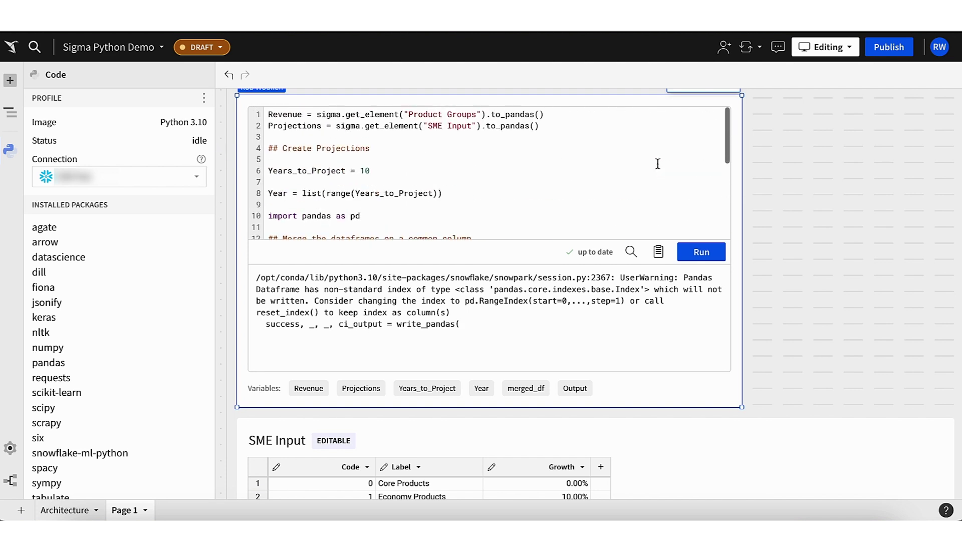
pyautogui.scroll(1, 826, 158)
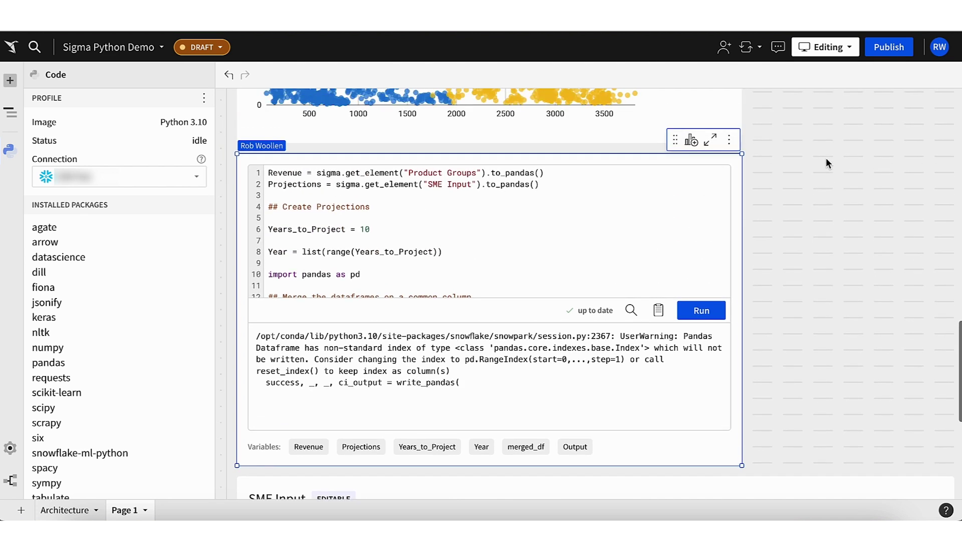
pyautogui.click(691, 140)
# Create a bar chart from the code output with Year on the x-axis and summed Revenue on the y-axis
pyautogui.click(656, 179)
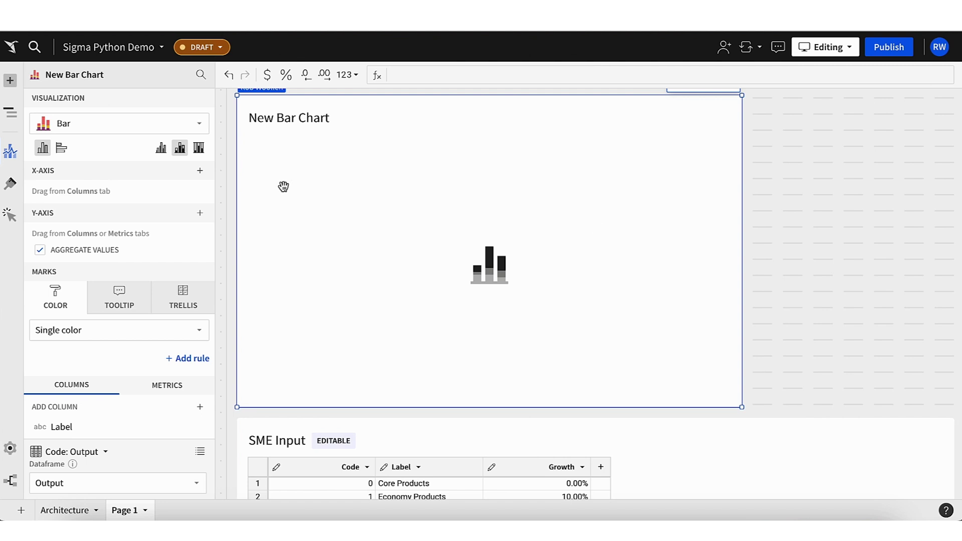
pyautogui.click(202, 171)
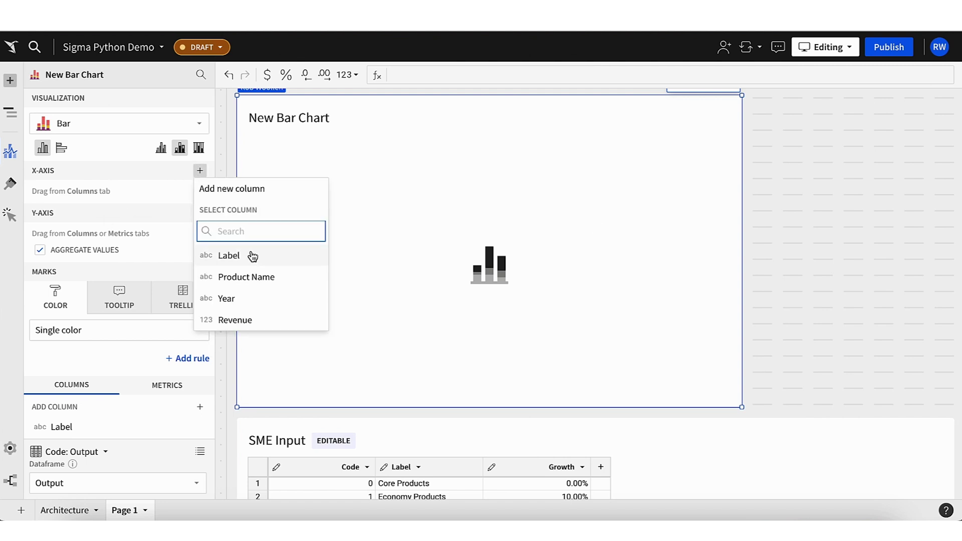
pyautogui.click(240, 295)
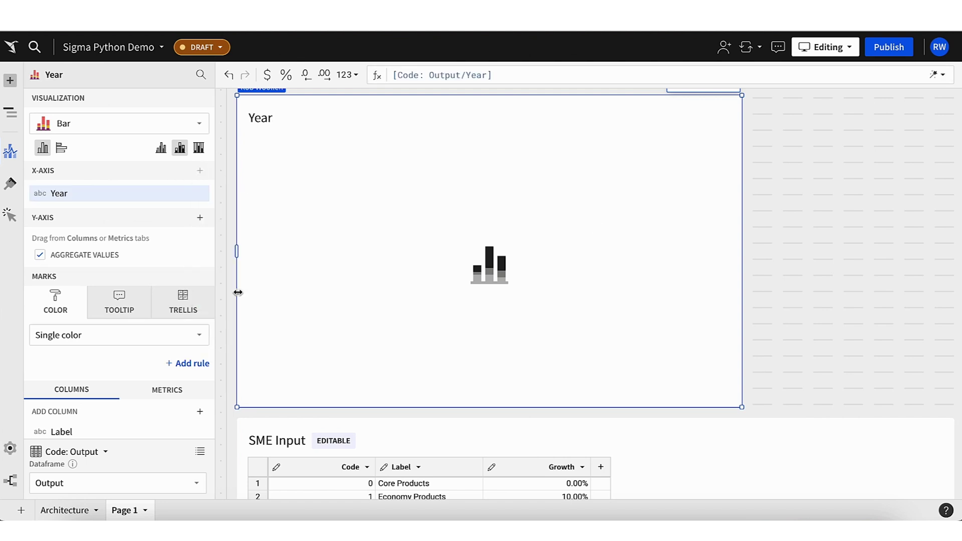
pyautogui.click(200, 218)
pyautogui.click(253, 366)
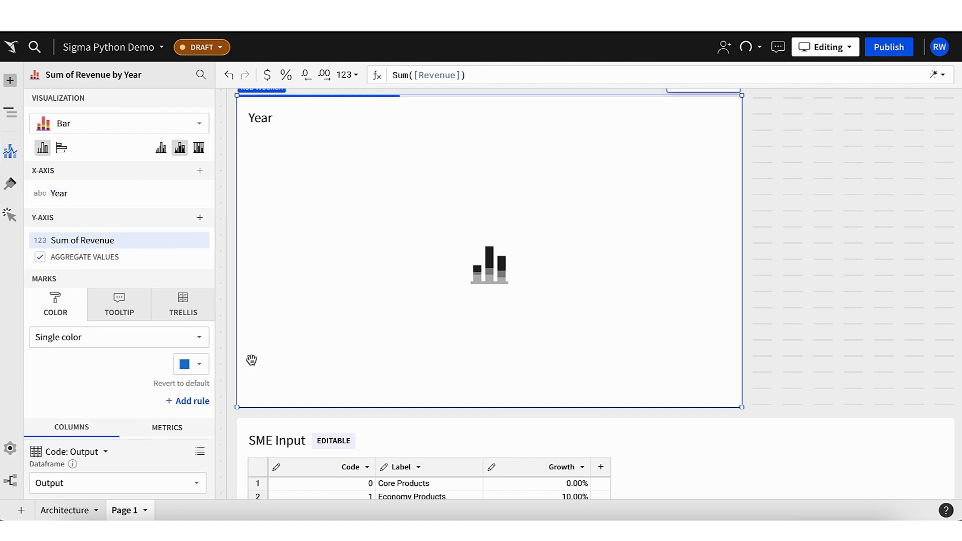
# Stack and colour the bars by Label across the four product groups
pyautogui.scroll(-2, 126, 370)
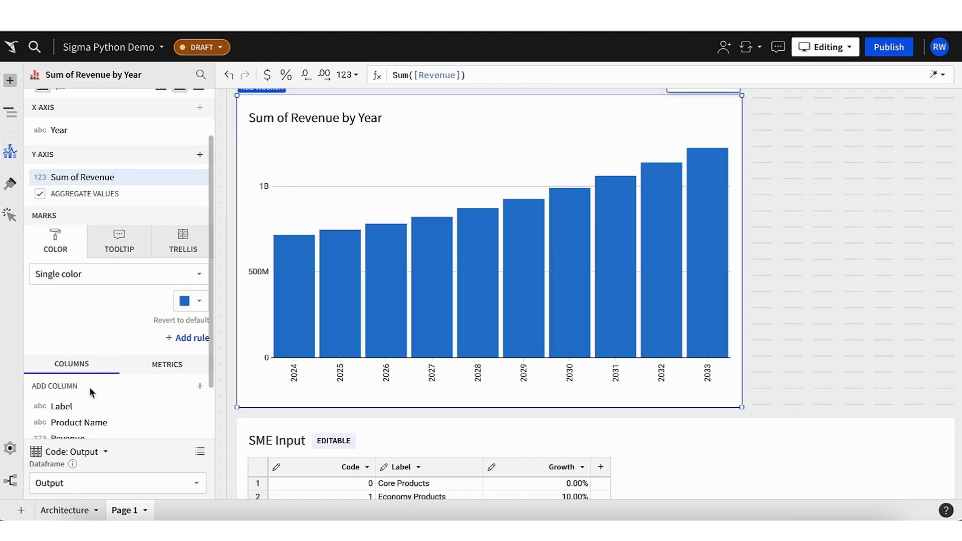
pyautogui.moveTo(65, 406); pyautogui.dragTo(73, 305)
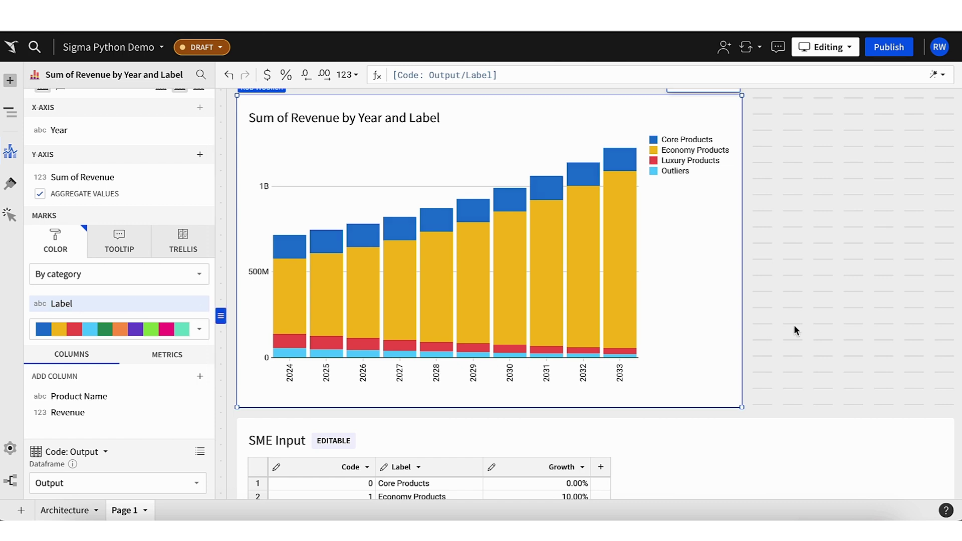
pyautogui.scroll(-3, 794, 329)
pyautogui.scroll(2, 794, 330)
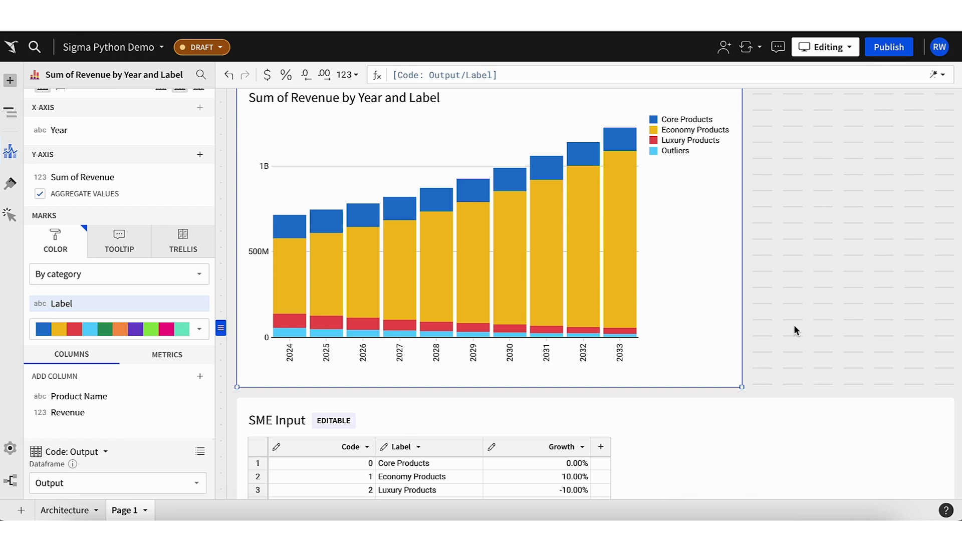
pyautogui.scroll(-2, 794, 325)
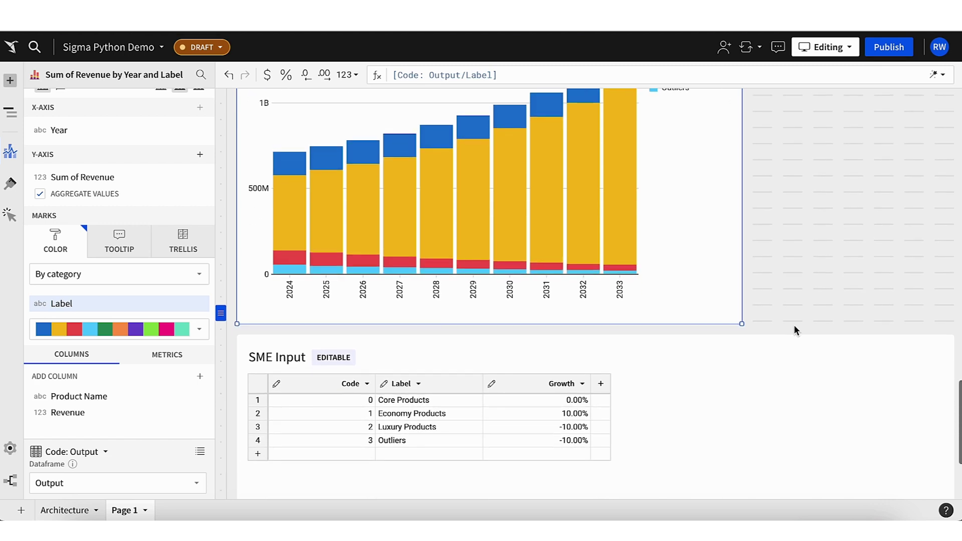
pyautogui.doubleClick(574, 440)
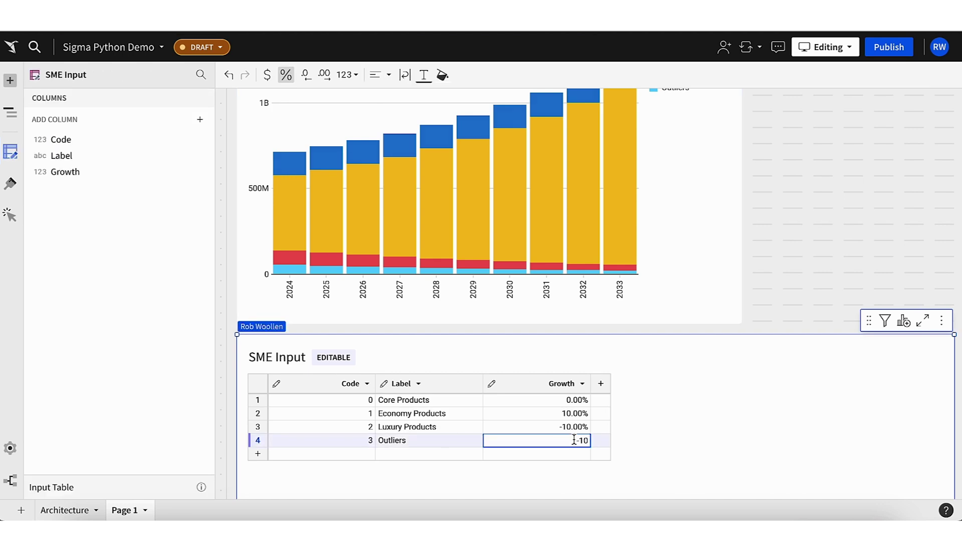
# Replace the Outliers growth value of -10 with -25 so it reads -25.00%
pyautogui.press('BackSpace')
pyautogui.press('BackSpace')
pyautogui.press('BackSpace')
pyautogui.write('-25')
pyautogui.press('Return')
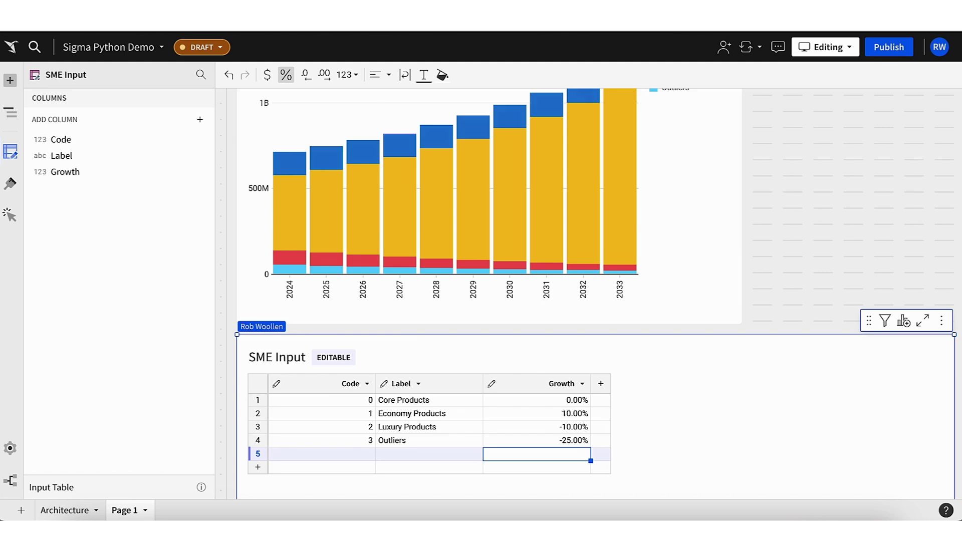
pyautogui.scroll(10, 840, 267)
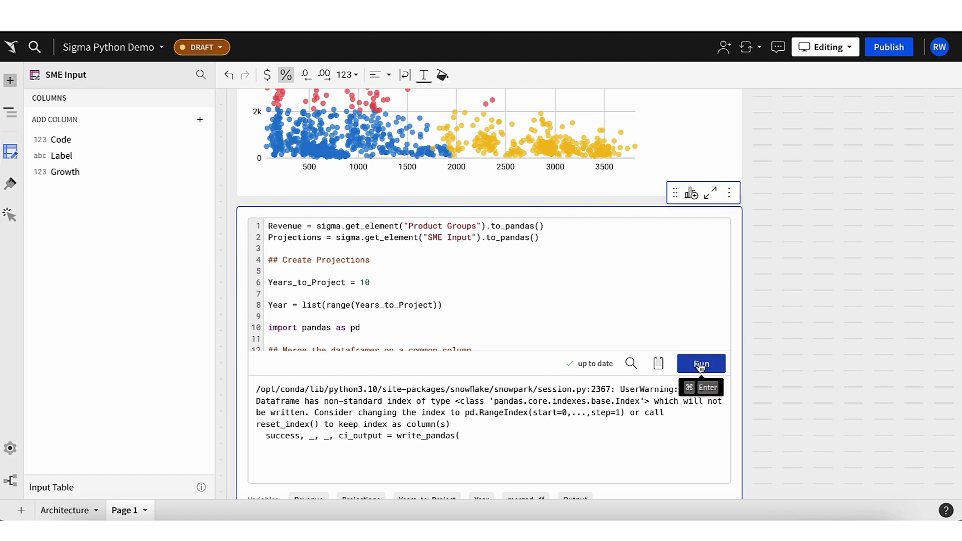
# Re-run the Python projection code and review the redrawn Sum of Revenue by Year chart
pyautogui.click(701, 364)
pyautogui.scroll(-3, 865, 357)
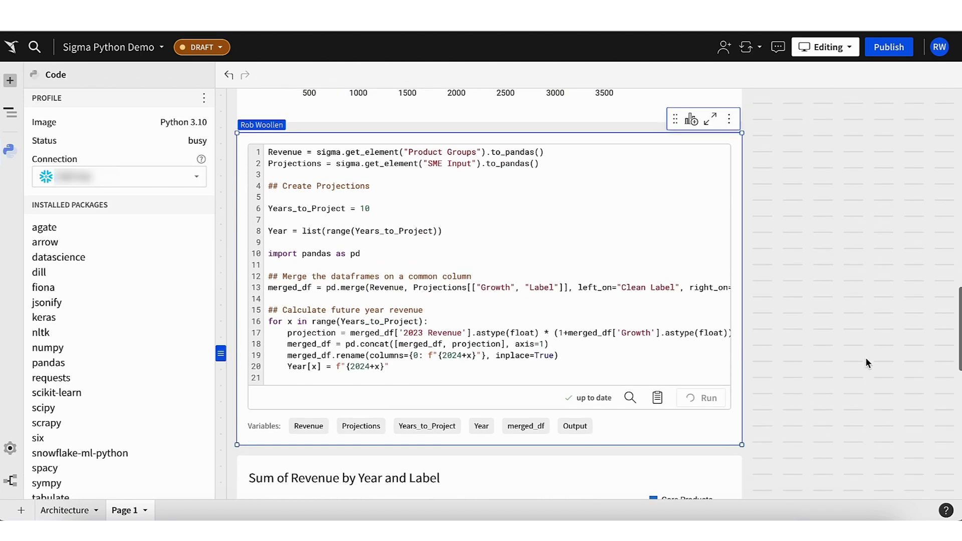
pyautogui.scroll(-3, 869, 362)
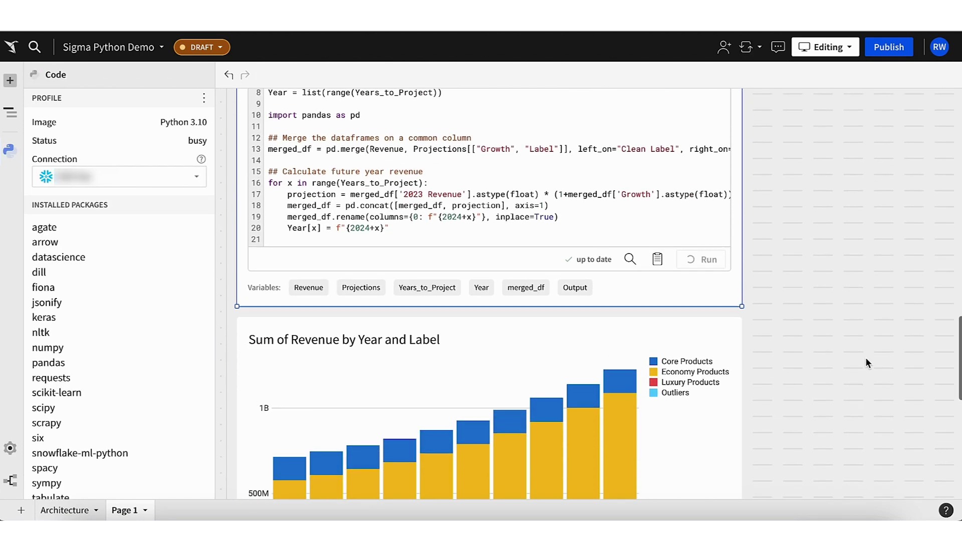
pyautogui.scroll(-1, 867, 359)
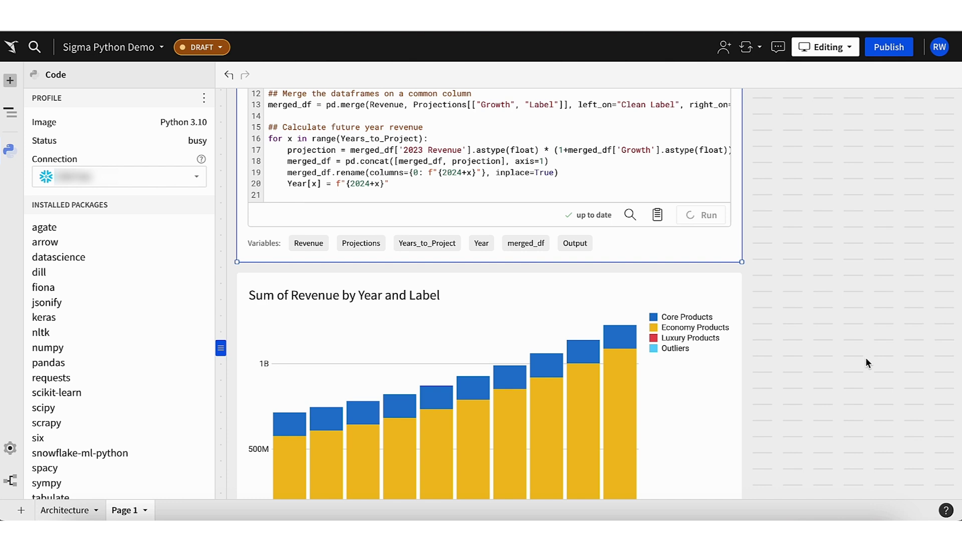
pyautogui.scroll(-1, 866, 359)
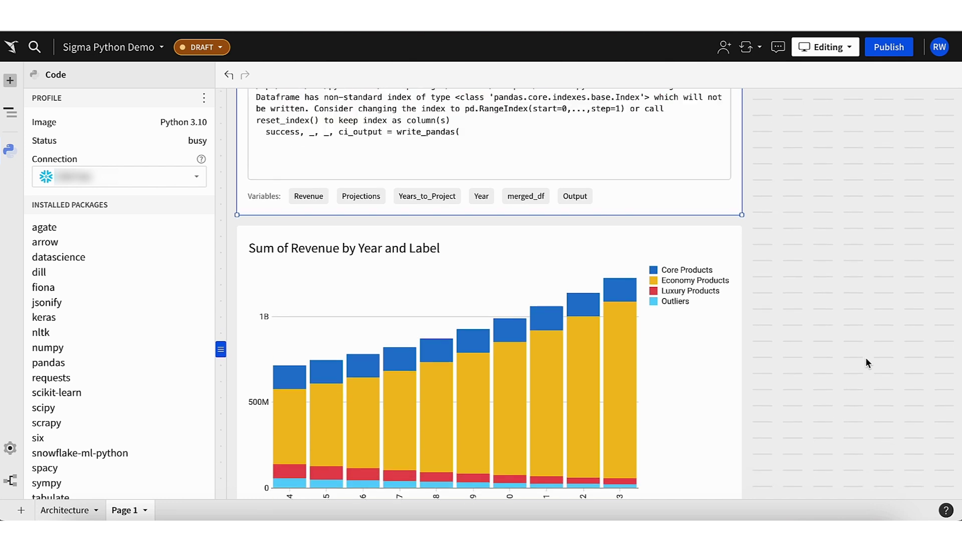
pyautogui.scroll(-1, 867, 358)
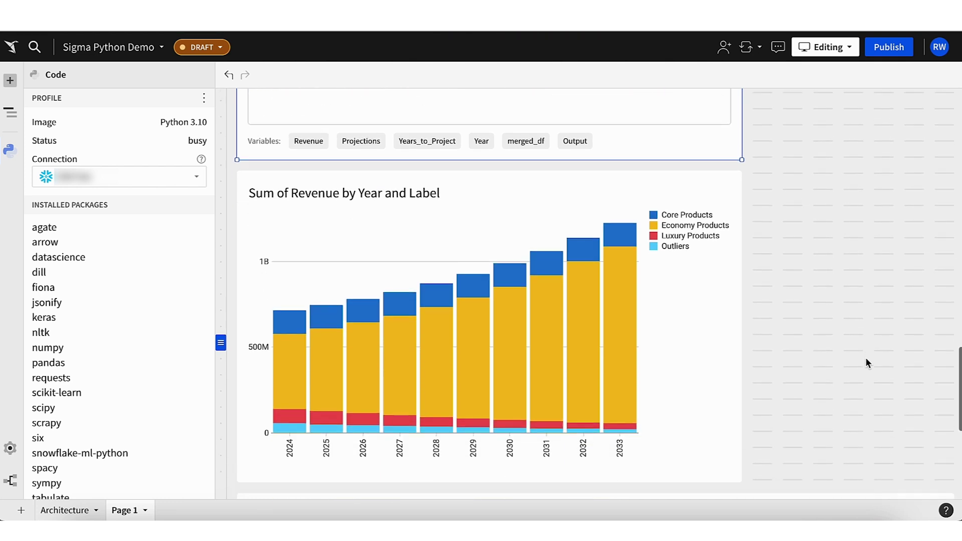